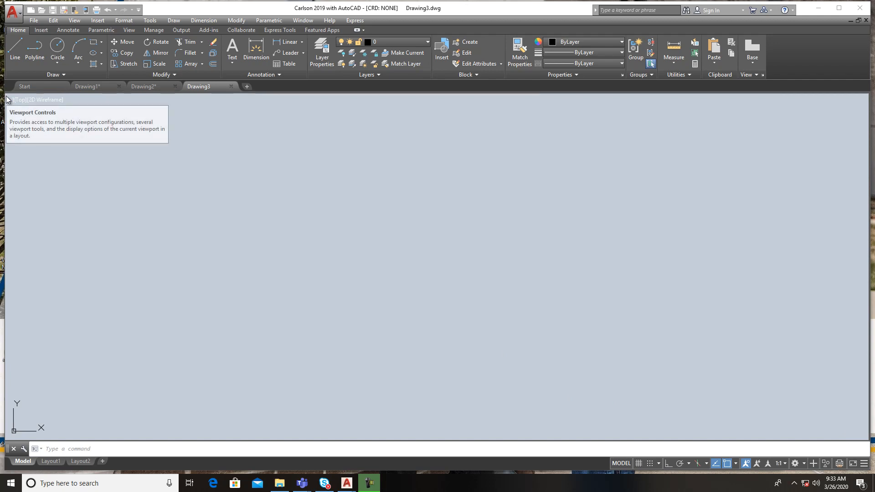
Step: Draw a circle centred at 0,0 with a radius of .38
{"action": "left_click", "coordinate": [58, 64]}
{"action": "left_click", "coordinate": [68, 78]}
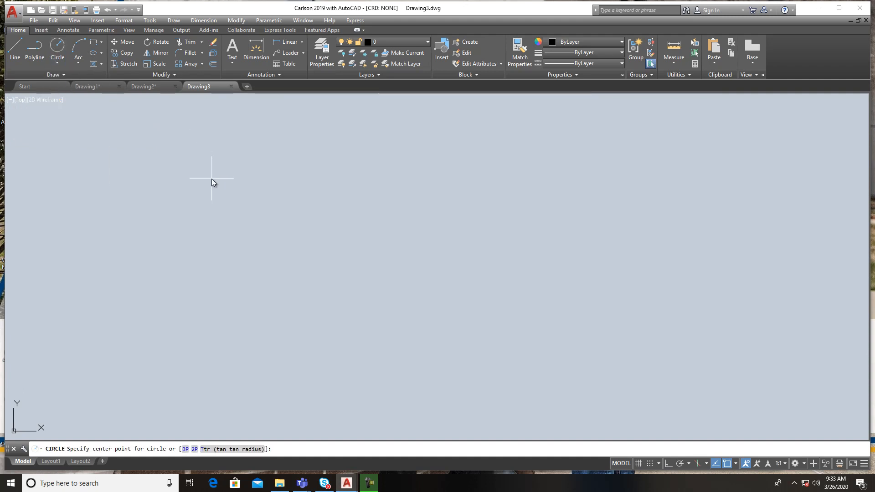
{"action": "type", "text": "0,0"}
{"action": "key", "text": "Return"}
{"action": "type", "text": ".38"}
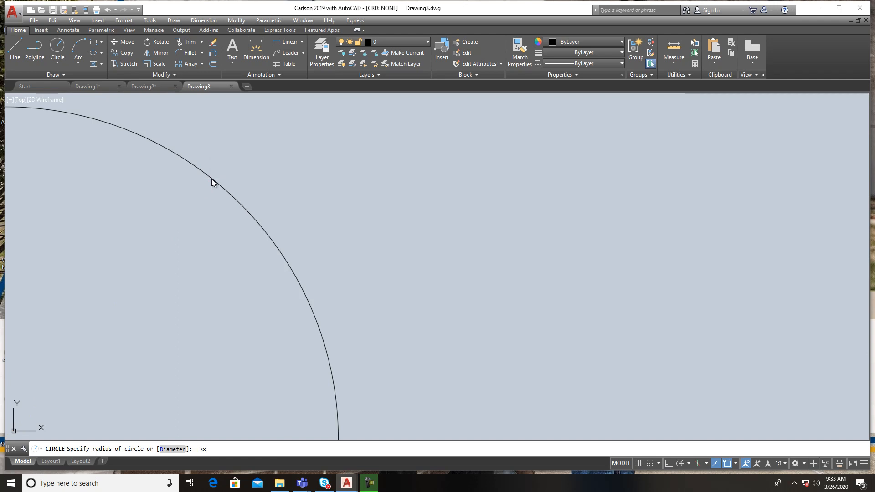
{"action": "key", "text": "Return"}
{"action": "scroll", "coordinate": [274, 199], "scroll_direction": "down", "scroll_amount": 3}
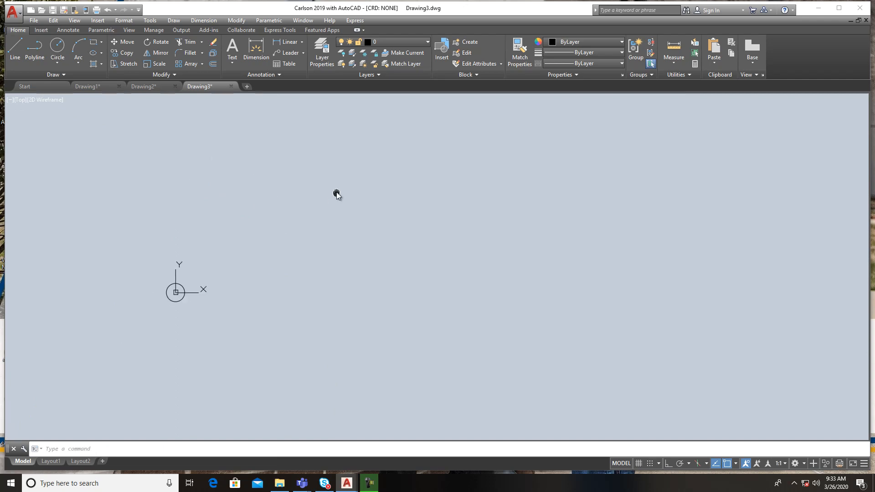
{"action": "scroll", "coordinate": [181, 282], "scroll_direction": "up", "scroll_amount": 4}
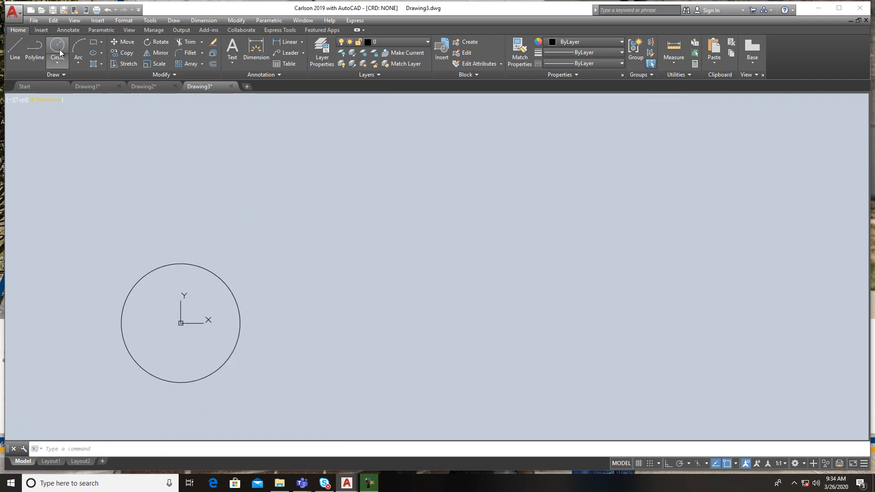
Step: Draw a vertical line 1.25 long upward from the circle's centre with Ortho mode on
{"action": "left_click", "coordinate": [23, 46]}
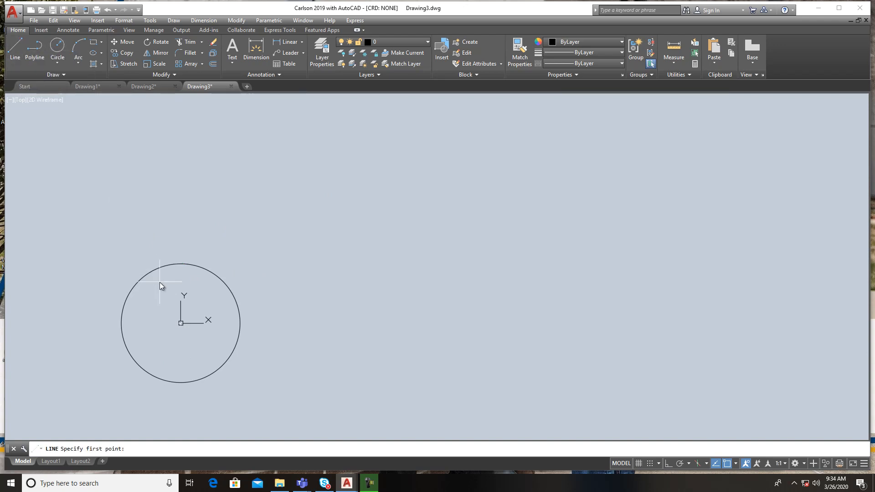
{"action": "left_click", "coordinate": [181, 323]}
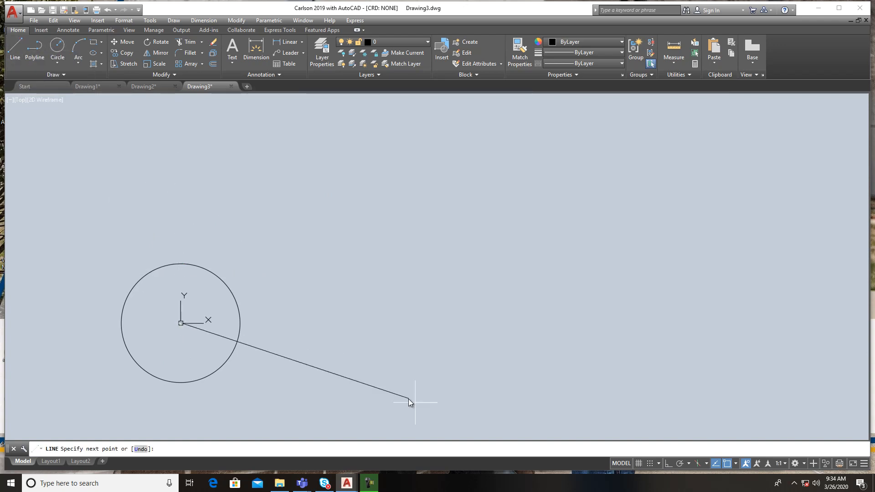
{"action": "left_click", "coordinate": [668, 463]}
{"action": "type", "text": "1.25"}
{"action": "key", "text": "Return"}
{"action": "key", "text": "Escape"}
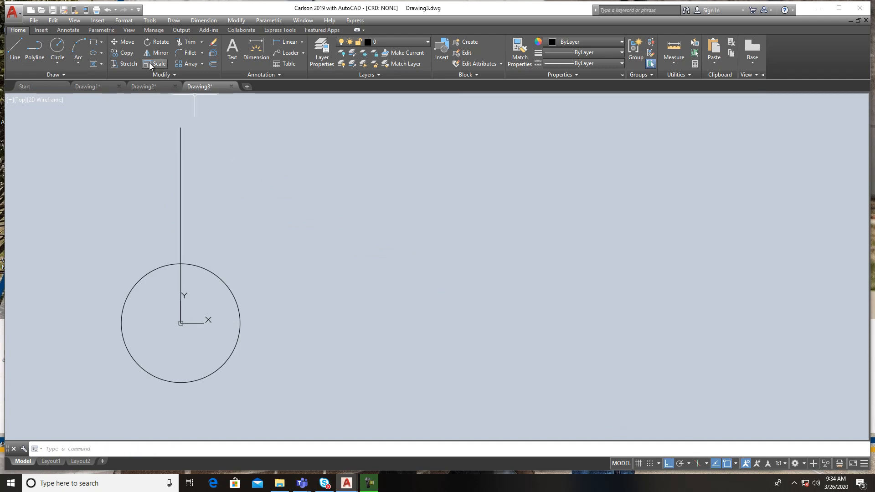
Step: Copy the circle from its centre to the upper end of the vertical line
{"action": "left_click", "coordinate": [128, 53]}
{"action": "left_click", "coordinate": [219, 280]}
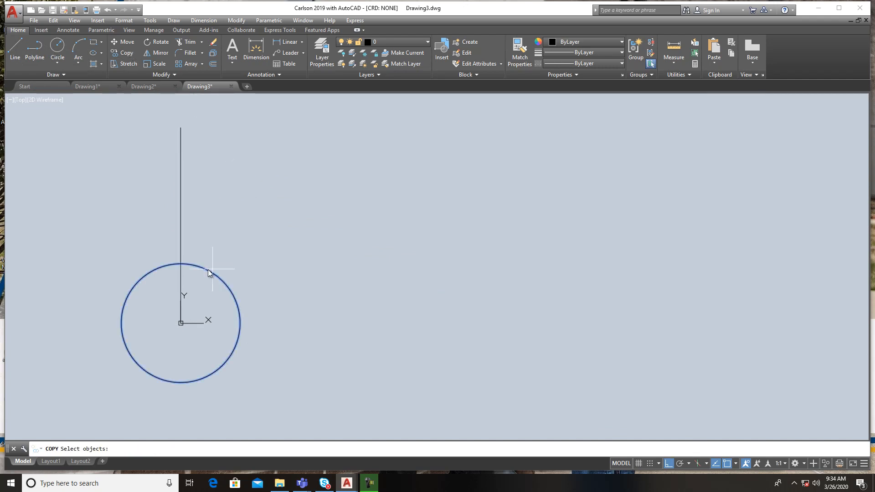
{"action": "key", "text": "Return"}
{"action": "left_click", "coordinate": [180, 324]}
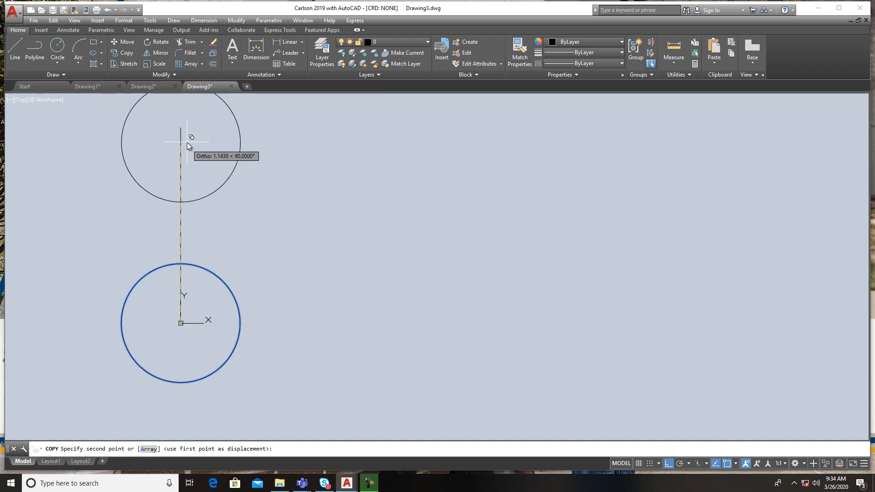
{"action": "left_click", "coordinate": [181, 127]}
{"action": "key", "text": "Return"}
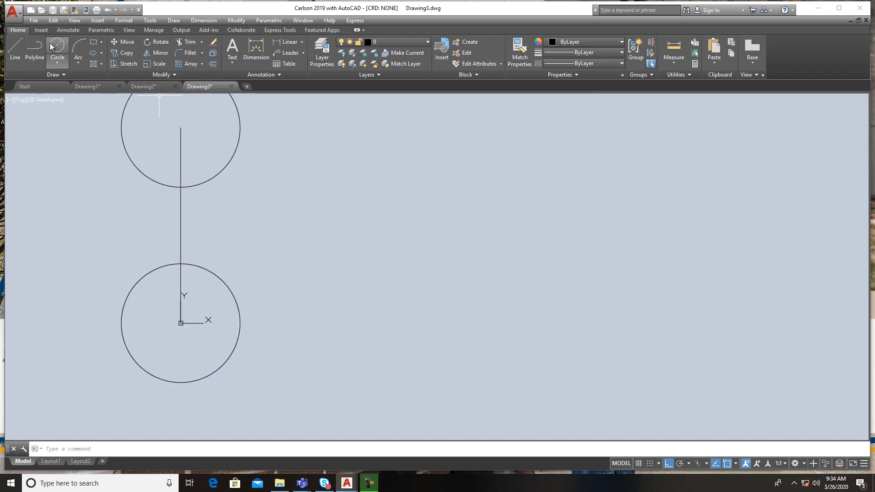
Step: Draw a concentric circle with a radius of .75 around the upper circle's centre
{"action": "left_click", "coordinate": [58, 48]}
{"action": "left_click", "coordinate": [183, 129]}
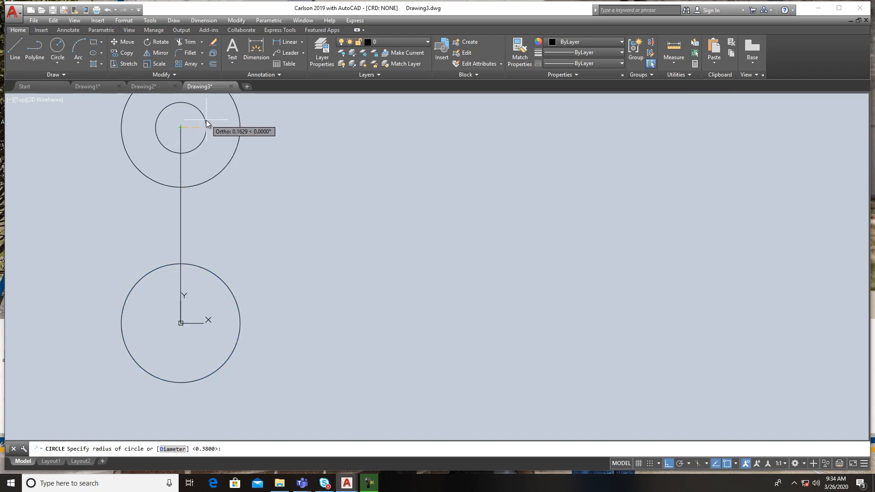
{"action": "type", "text": ".75"}
{"action": "key", "text": "Return"}
Step: Copy the .75 radius circle from the upper centre to the lower circle's centre at the origin
{"action": "left_click", "coordinate": [123, 52]}
{"action": "left_click", "coordinate": [296, 230]}
{"action": "left_click", "coordinate": [232, 174]}
{"action": "key", "text": "Return"}
{"action": "left_click", "coordinate": [181, 128]}
{"action": "left_click", "coordinate": [181, 323]}
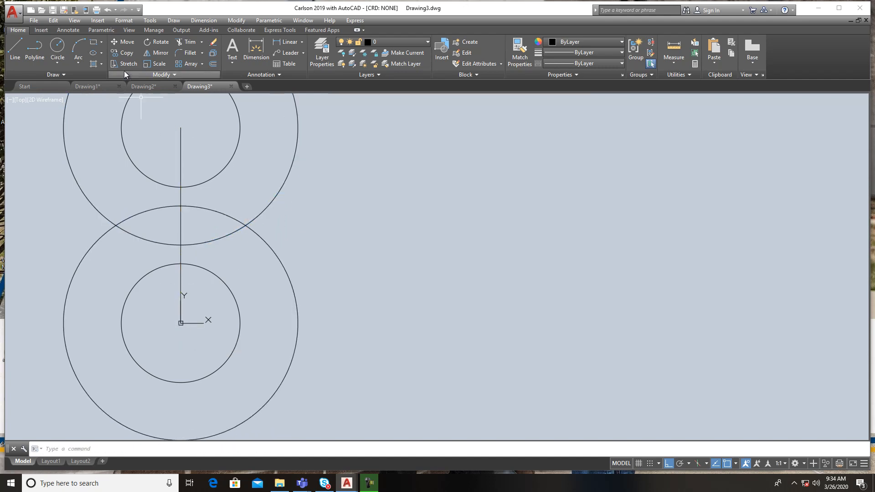
Step: Connect the two large circles with vertical lines between their left quadrants and between their right quadrants
{"action": "left_click", "coordinate": [15, 48]}
{"action": "left_click", "coordinate": [63, 127]}
{"action": "left_click", "coordinate": [64, 324]}
{"action": "key", "text": "Return"}
{"action": "key", "text": "Return"}
{"action": "left_click", "coordinate": [298, 127]}
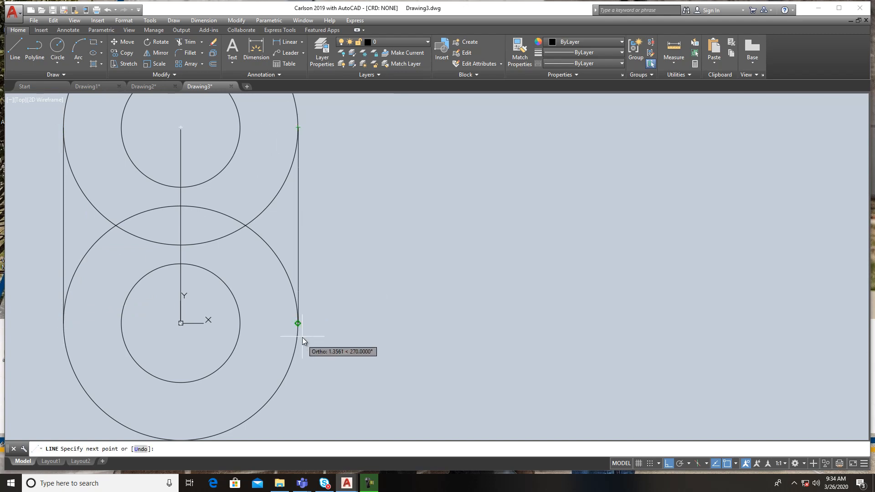
{"action": "left_click", "coordinate": [298, 323]}
{"action": "key", "text": "Return"}
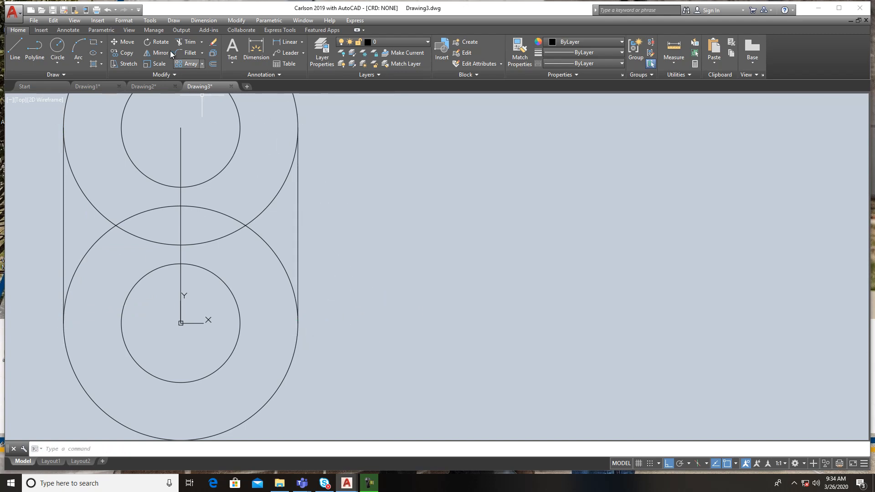
Step: Connect the two small circles with vertical lines between their left quadrants and between their right quadrants
{"action": "key", "text": "Return"}
{"action": "left_click", "coordinate": [121, 127]}
{"action": "left_click", "coordinate": [121, 323]}
{"action": "key", "text": "Return"}
{"action": "key", "text": "Return"}
{"action": "left_click", "coordinate": [241, 128]}
{"action": "left_click", "coordinate": [240, 323]}
{"action": "key", "text": "Return"}
{"action": "scroll", "coordinate": [249, 240], "scroll_direction": "down", "scroll_amount": 4}
Step: Trim the overlapping inner arcs of the large circles and the lower half of the upper small circle
{"action": "left_click", "coordinate": [183, 42]}
{"action": "scroll", "coordinate": [269, 209], "scroll_direction": "up", "scroll_amount": 2}
{"action": "left_click", "coordinate": [256, 222]}
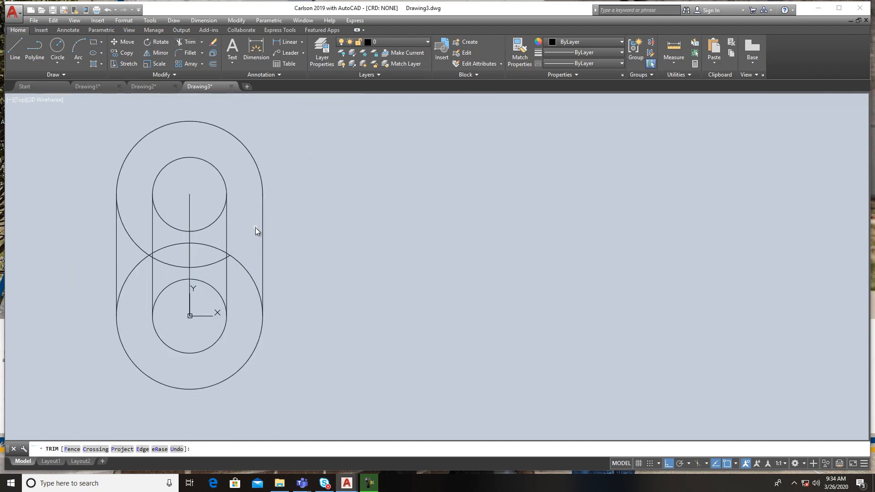
{"action": "left_click", "coordinate": [248, 270]}
{"action": "left_click", "coordinate": [132, 270]}
{"action": "left_click", "coordinate": [135, 240]}
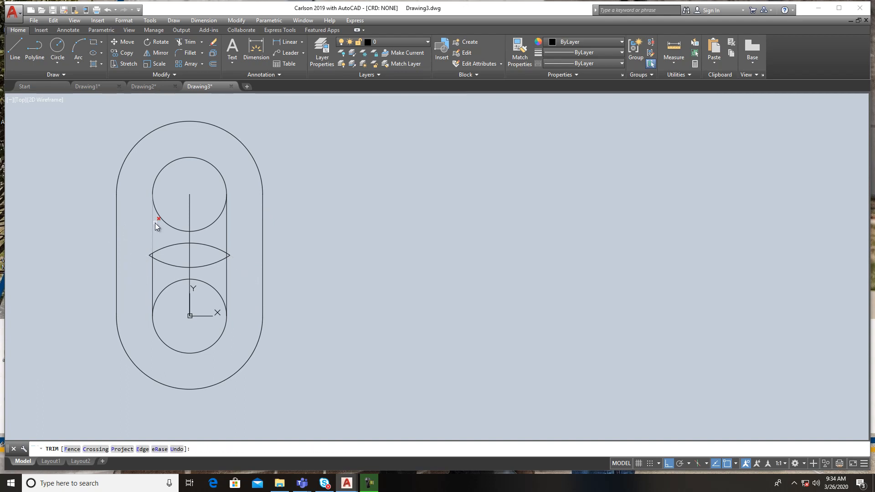
{"action": "left_click", "coordinate": [211, 223]}
{"action": "key", "text": "Escape"}
Step: Delete the leftover arc pieces and the centre line inside the slot, leaving two nested slot outlines
{"action": "left_click", "coordinate": [178, 283]}
{"action": "left_click", "coordinate": [158, 232]}
{"action": "key", "text": "Delete"}
{"action": "left_click", "coordinate": [195, 247]}
{"action": "left_click", "coordinate": [182, 234]}
{"action": "key", "text": "Delete"}
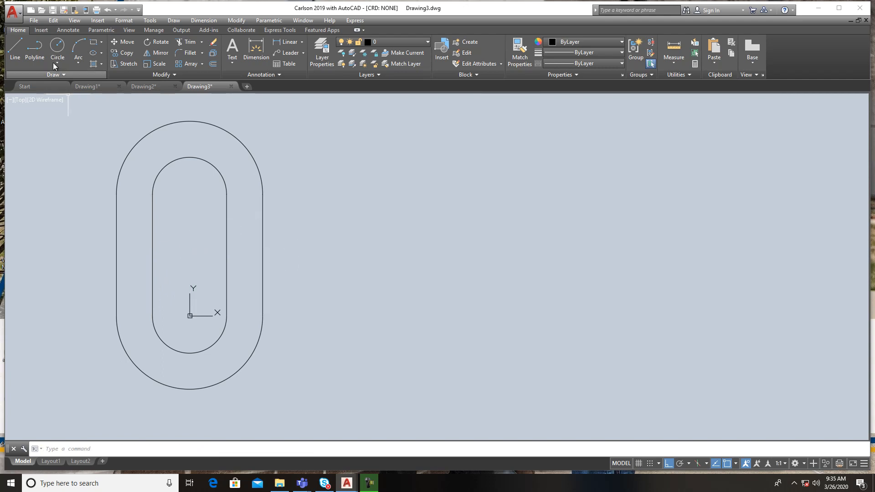
Step: Draw a construction line 5.5 to the right from the origin, continuing 2.75 vertically upward
{"action": "left_click", "coordinate": [15, 50]}
{"action": "left_click", "coordinate": [190, 316]}
{"action": "type", "text": "5"}
{"action": "key", "text": "Return"}
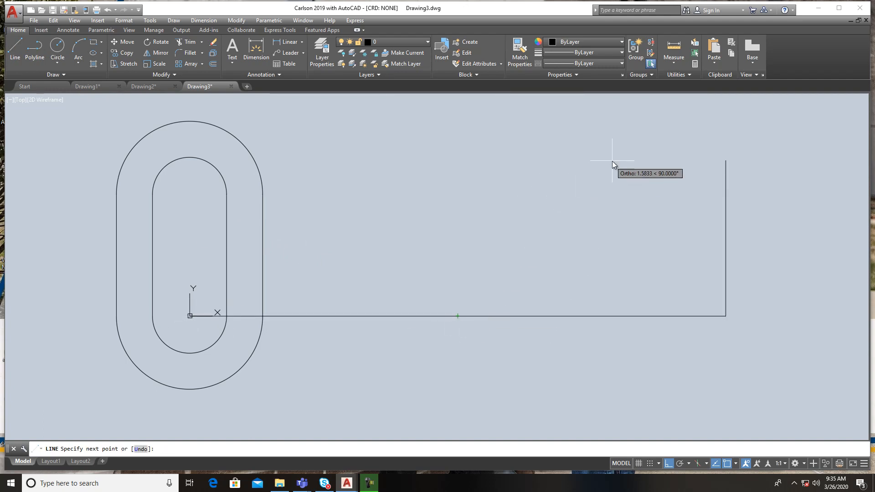
{"action": "type", "text": "2.75"}
{"action": "key", "text": "Return"}
{"action": "middle_click_drag", "start_coordinate": [631, 261], "coordinate": [524, 317]}
{"action": "scroll", "coordinate": [524, 316], "scroll_direction": "down", "scroll_amount": 3}
{"action": "key", "text": "Return"}
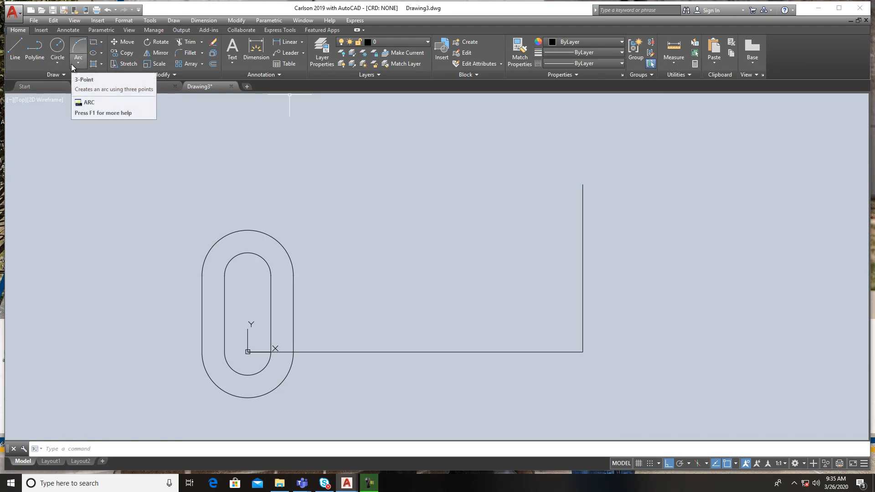
Step: Draw a circle with a radius of .375 centred on the upper end of the 2.75 vertical line
{"action": "left_click", "coordinate": [58, 47]}
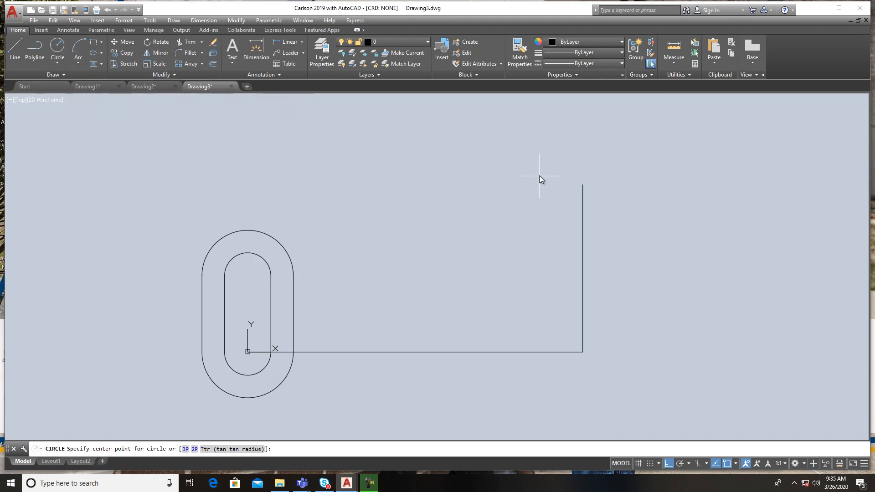
{"action": "left_click", "coordinate": [583, 185]}
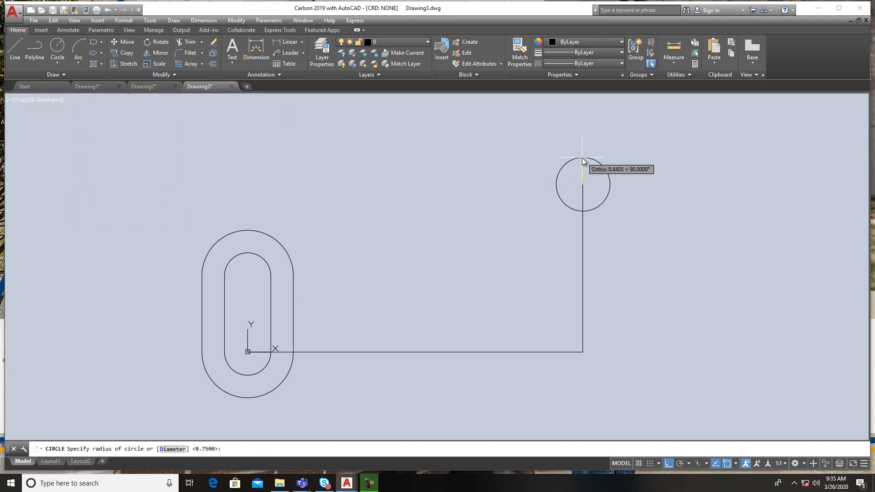
{"action": "type", "text": ".375"}
{"action": "key", "text": "Return"}
{"action": "key", "text": "Return"}
{"action": "left_click", "coordinate": [583, 185]}
{"action": "scroll", "coordinate": [589, 174], "scroll_direction": "up", "scroll_amount": 4}
{"action": "scroll", "coordinate": [567, 206], "scroll_direction": "down", "scroll_amount": 1}
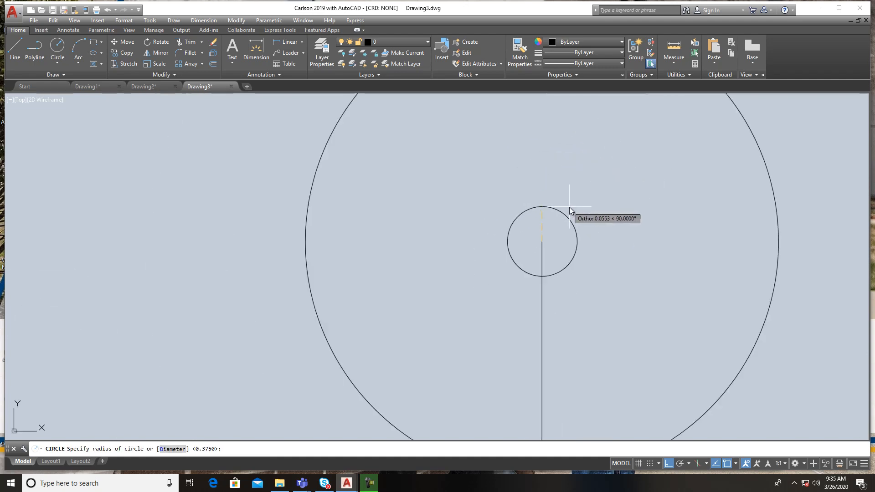
{"action": "key", "text": "Escape"}
{"action": "scroll", "coordinate": [592, 236], "scroll_direction": "down", "scroll_amount": 2}
{"action": "left_click", "coordinate": [650, 201]}
{"action": "scroll", "coordinate": [564, 243], "scroll_direction": "up", "scroll_amount": 5}
{"action": "scroll", "coordinate": [614, 221], "scroll_direction": "up", "scroll_amount": 3}
{"action": "scroll", "coordinate": [568, 215], "scroll_direction": "down", "scroll_amount": 6}
{"action": "middle_click_drag", "start_coordinate": [534, 218], "coordinate": [438, 203]}
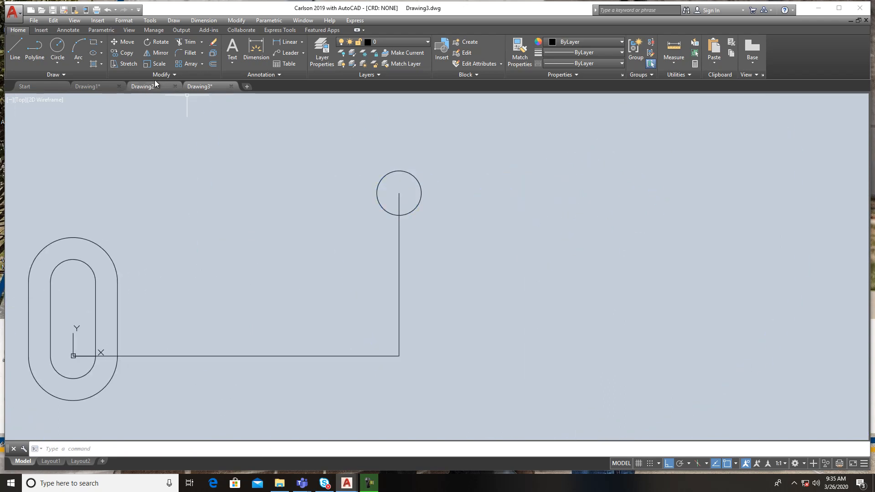
Step: Draw a concentric circle with a radius of .75 around the centre of the .375 radius circle
{"action": "left_click", "coordinate": [57, 45]}
{"action": "scroll", "coordinate": [398, 190], "scroll_direction": "up", "scroll_amount": 8}
{"action": "left_click", "coordinate": [393, 204]}
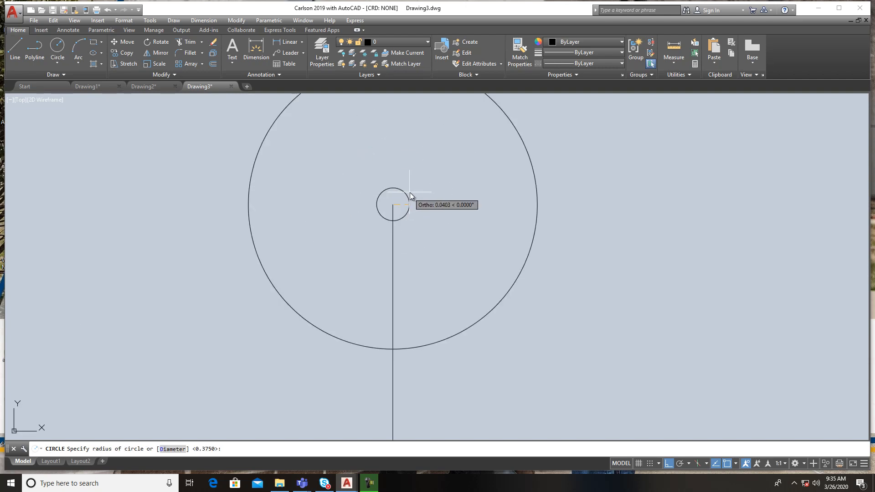
{"action": "scroll", "coordinate": [400, 205], "scroll_direction": "up", "scroll_amount": 8}
{"action": "middle_click_drag", "start_coordinate": [344, 212], "coordinate": [241, 199]}
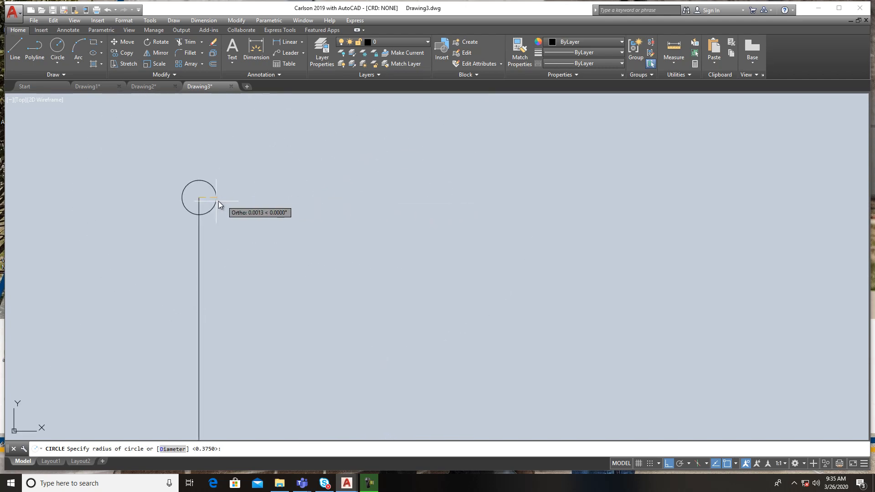
{"action": "scroll", "coordinate": [273, 196], "scroll_direction": "down", "scroll_amount": 15}
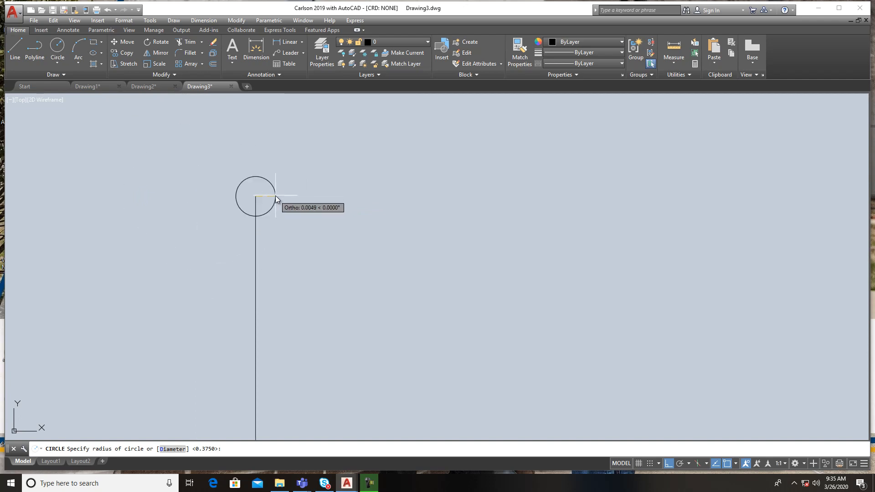
{"action": "type", "text": "75"}
{"action": "key", "text": "Return"}
{"action": "scroll", "coordinate": [452, 251], "scroll_direction": "down", "scroll_amount": 8}
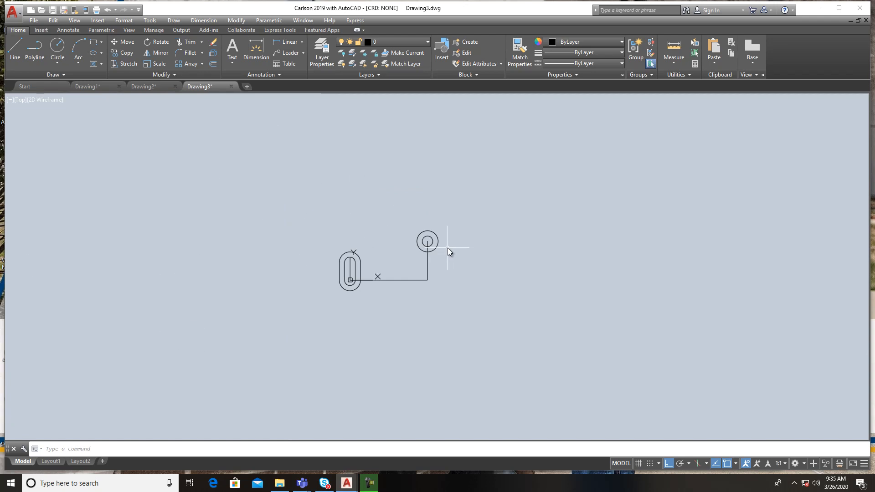
{"action": "middle_click_drag", "start_coordinate": [445, 257], "coordinate": [348, 259]}
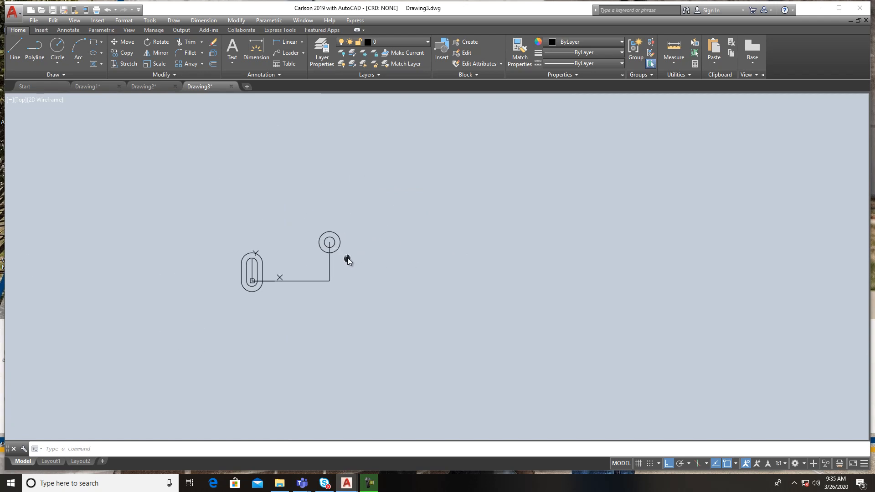
{"action": "scroll", "coordinate": [276, 263], "scroll_direction": "up", "scroll_amount": 2}
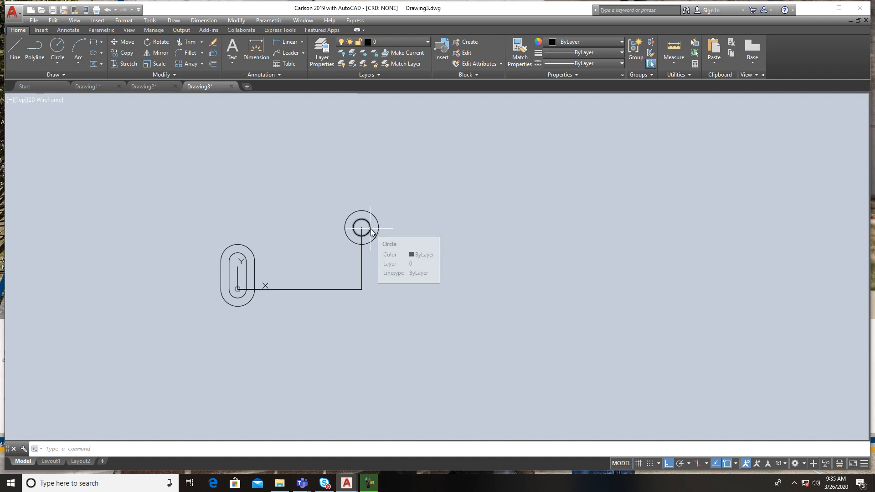
Step: Draw a construction line 3.4 to the left from the concentric circles' centre, continuing 1.25 vertically upward
{"action": "left_click", "coordinate": [21, 48]}
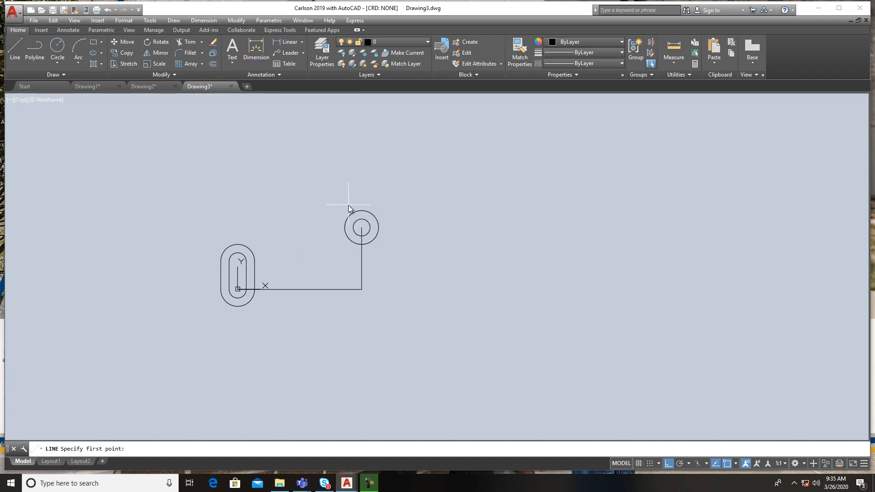
{"action": "left_click", "coordinate": [362, 228]}
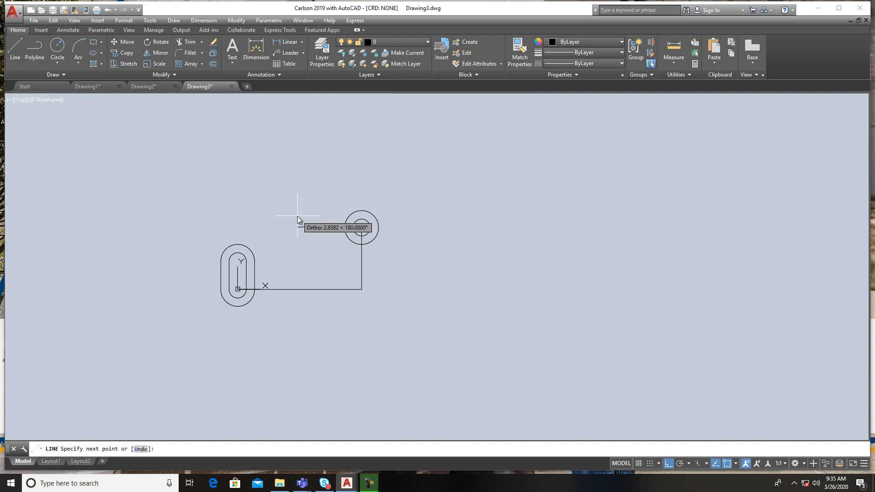
{"action": "type", "text": "3.4"}
{"action": "key", "text": "Return"}
{"action": "type", "text": "2.5"}
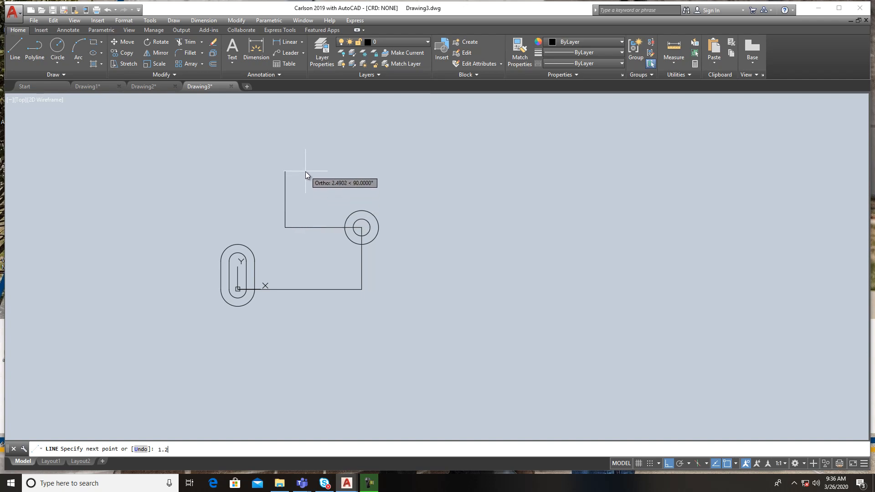
{"action": "key", "text": "Return"}
{"action": "key", "text": "Return"}
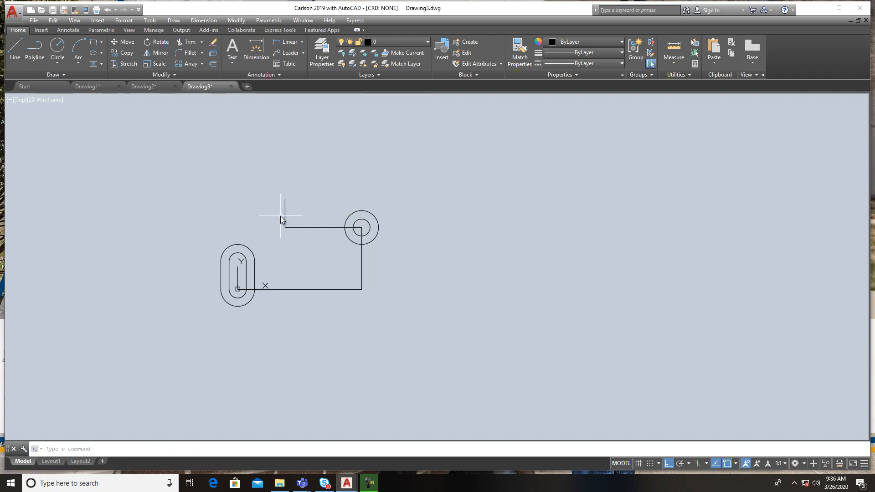
Step: Draw a circle with a radius of .25 centred on the upper end of the 1.25 vertical line
{"action": "left_click", "coordinate": [59, 51]}
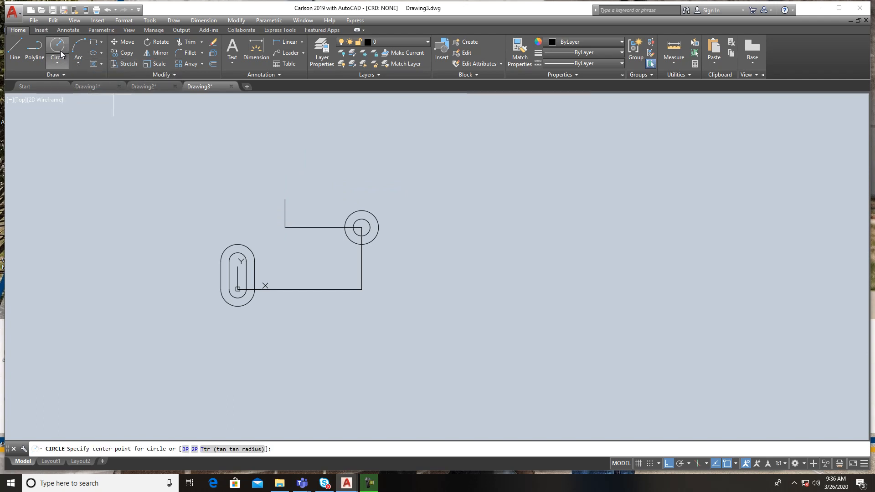
{"action": "left_click", "coordinate": [288, 196]}
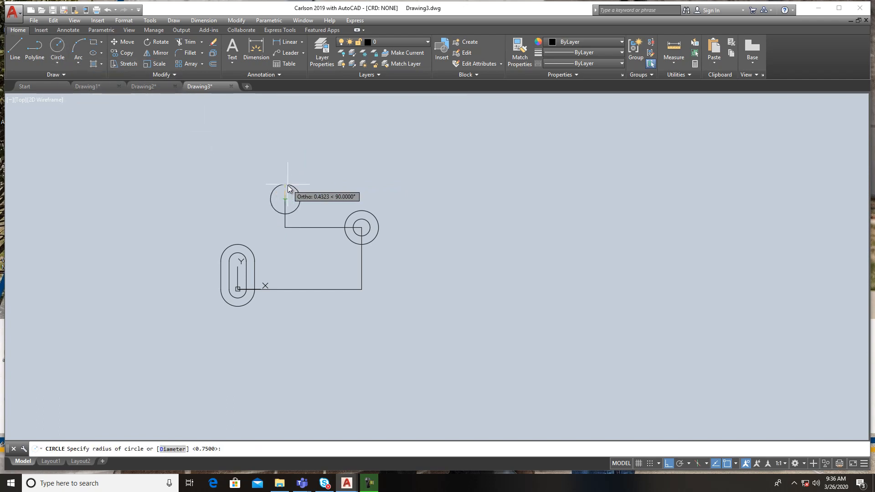
{"action": "type", "text": ".25"}
{"action": "key", "text": "Return"}
Step: Draw a concentric circle with a radius of .56 around the centre of the .25 radius circle
{"action": "key", "text": "Return"}
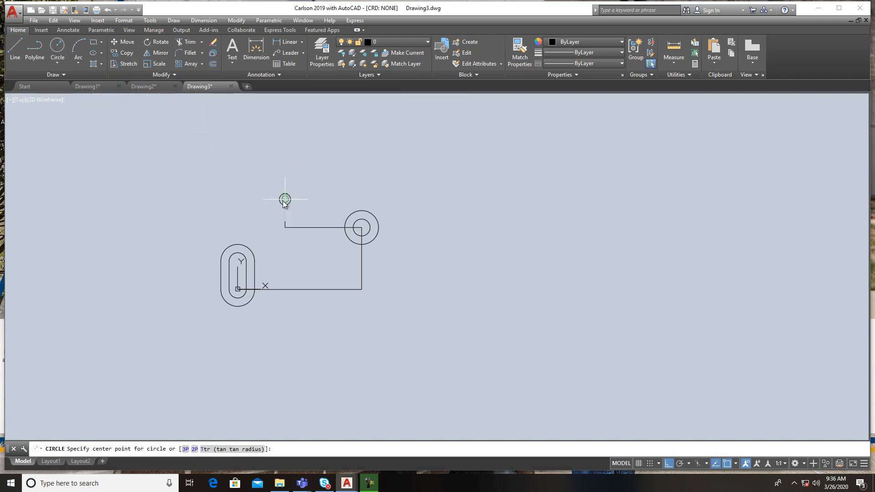
{"action": "left_click", "coordinate": [286, 199]}
{"action": "scroll", "coordinate": [284, 182], "scroll_direction": "up", "scroll_amount": 2}
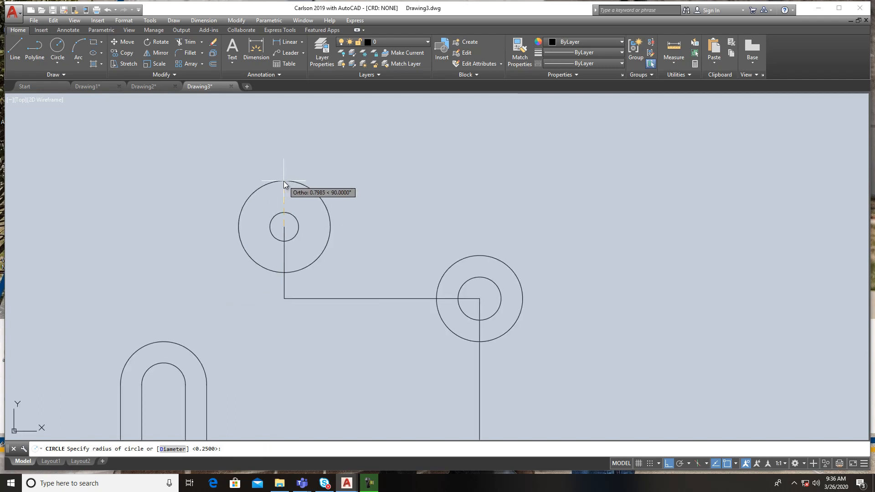
{"action": "type", "text": ".56"}
{"action": "key", "text": "Return"}
Step: Delete all the construction lines linking the origin and the two sets of concentric circles
{"action": "scroll", "coordinate": [322, 233], "scroll_direction": "up", "scroll_amount": 2}
{"action": "scroll", "coordinate": [283, 254], "scroll_direction": "down", "scroll_amount": 4}
{"action": "left_click", "coordinate": [317, 297]}
{"action": "left_click", "coordinate": [264, 261]}
{"action": "key", "text": "Delete"}
{"action": "left_click", "coordinate": [416, 385]}
{"action": "left_click", "coordinate": [378, 349]}
{"action": "key", "text": "Delete"}
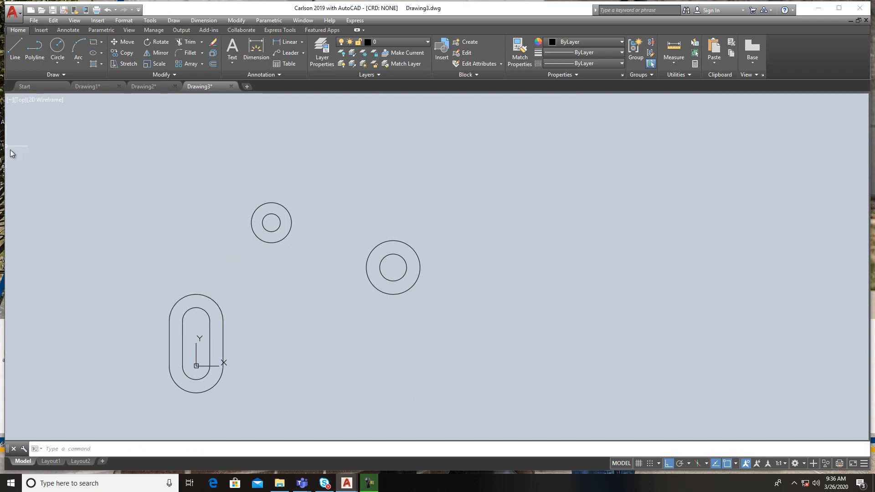
Step: Draw a large Tan, Tan, Radius circle tangent to the outer slot's upper arc and the top of the .75 radius circle
{"action": "left_click", "coordinate": [57, 59]}
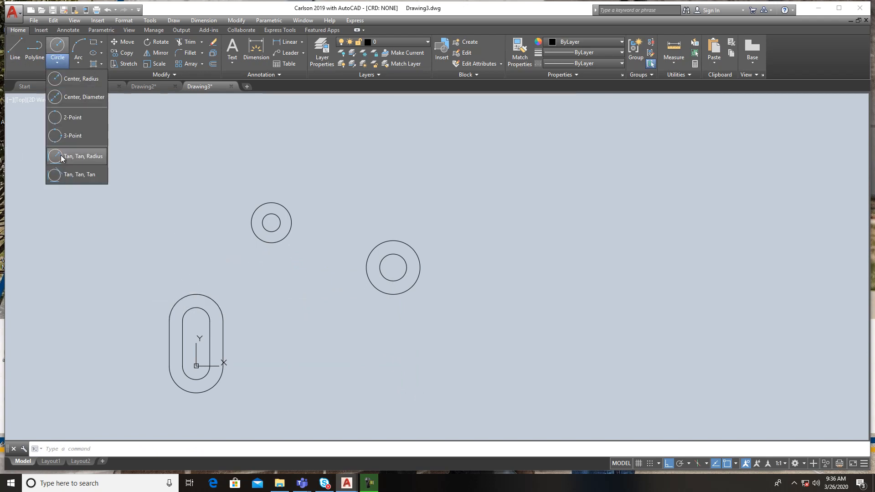
{"action": "left_click", "coordinate": [82, 156]}
{"action": "left_click", "coordinate": [172, 308]}
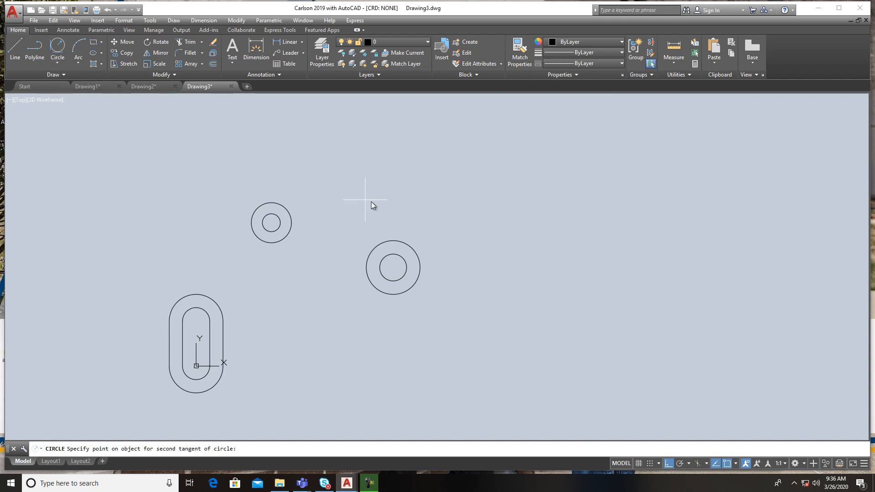
{"action": "left_click", "coordinate": [407, 238]}
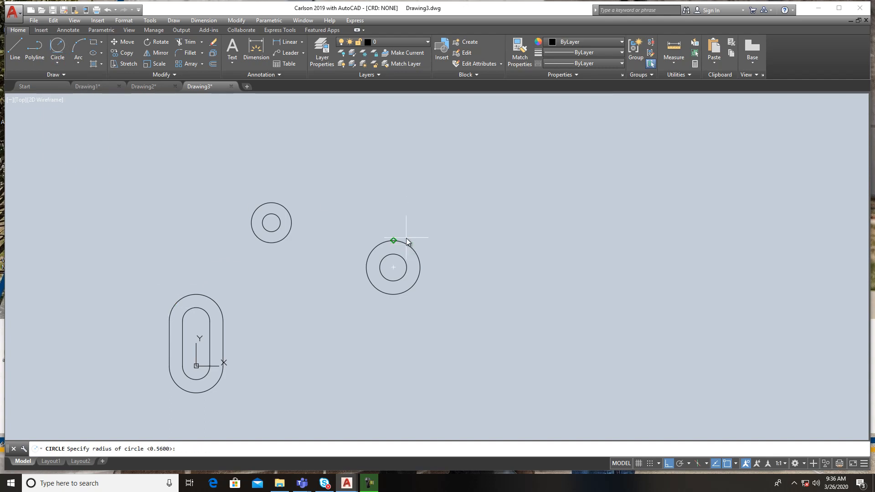
{"action": "left_click", "coordinate": [406, 238]}
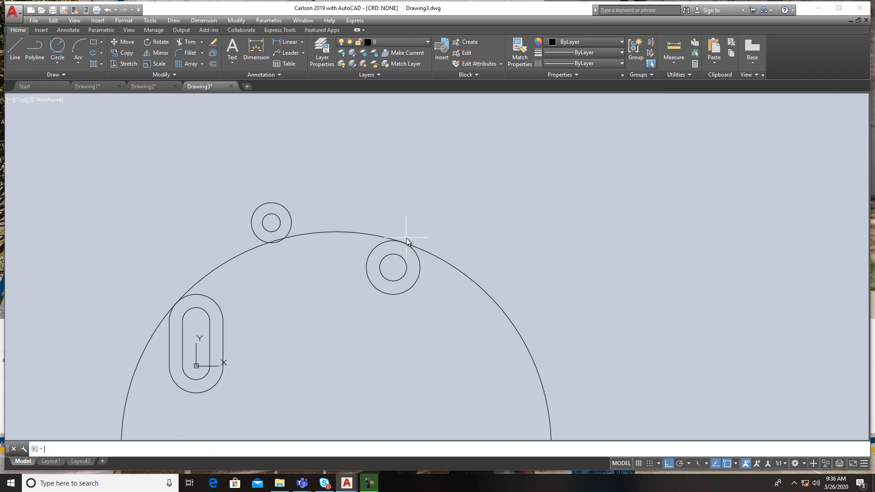
Step: Delete the large circle tangent to the slot and the .75 radius circle
{"action": "left_click", "coordinate": [362, 240]}
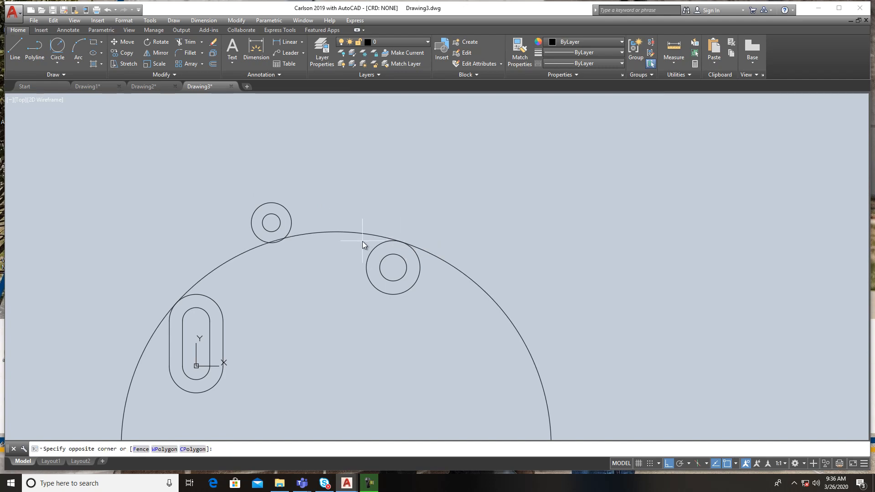
{"action": "left_click", "coordinate": [350, 219]}
{"action": "key", "text": "Delete"}
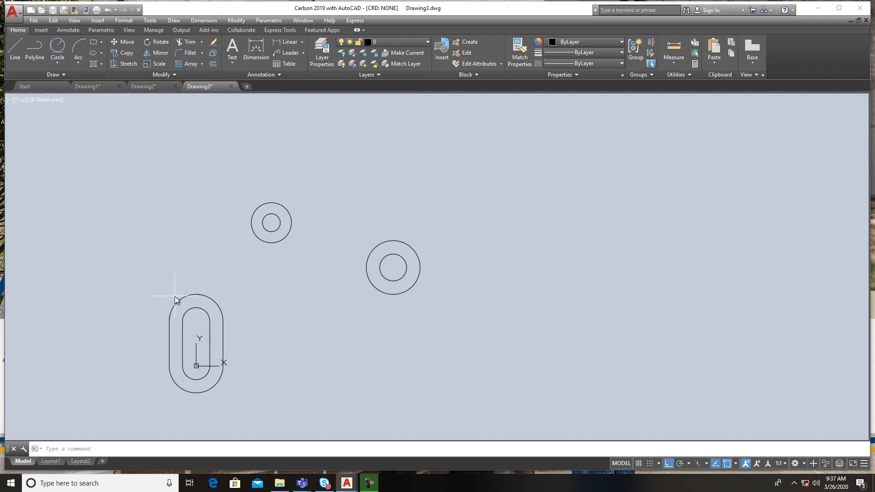
Step: Draw a Center, Radius construction circle with a radius of 5.25 centred on the slot's upper arc centre
{"action": "mouse_move", "coordinate": [180, 300]}
{"action": "left_click", "coordinate": [58, 64]}
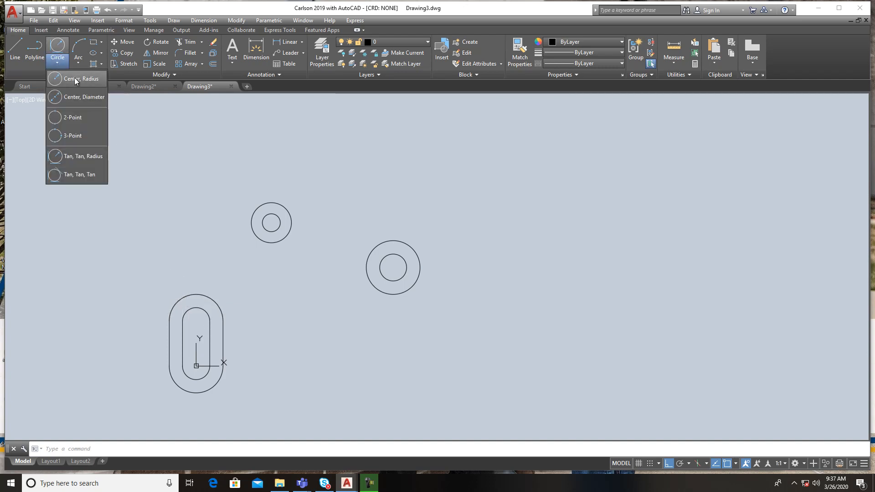
{"action": "left_click", "coordinate": [75, 77]}
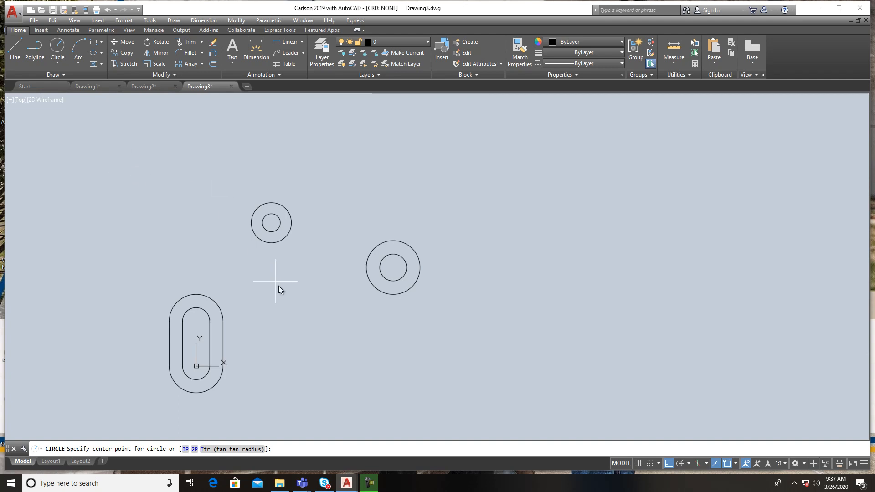
{"action": "left_click", "coordinate": [196, 321]}
{"action": "type", "text": "5.25"}
{"action": "key", "text": "Return"}
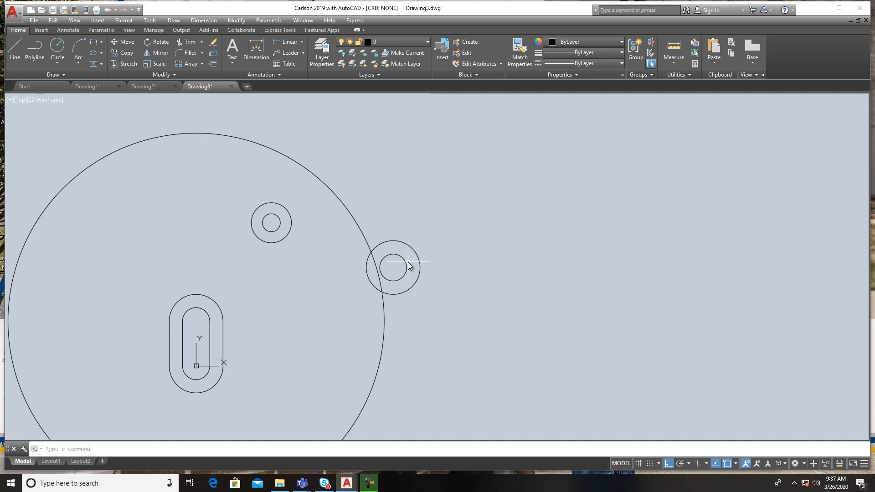
Step: Draw a second construction circle with a radius of 5.25 centred on the .375 and .75 radius circles
{"action": "key", "text": "Return"}
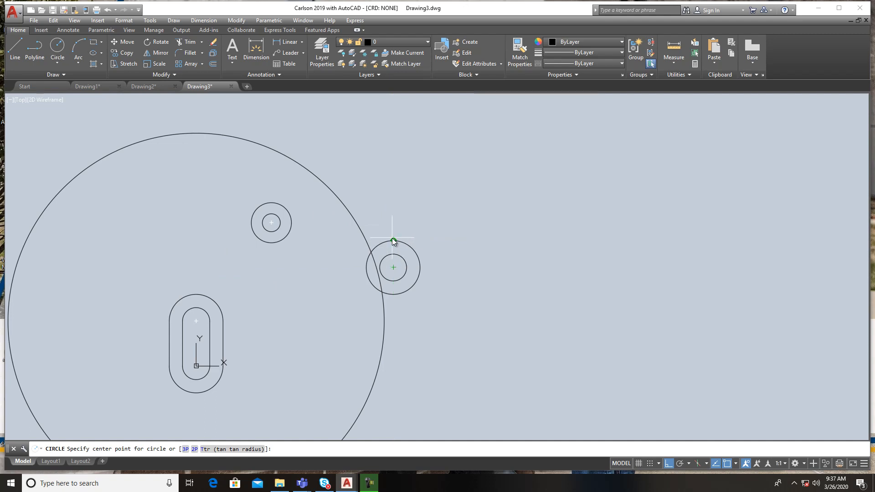
{"action": "left_click", "coordinate": [394, 268]}
{"action": "type", "text": "5.25"}
{"action": "key", "text": "Return"}
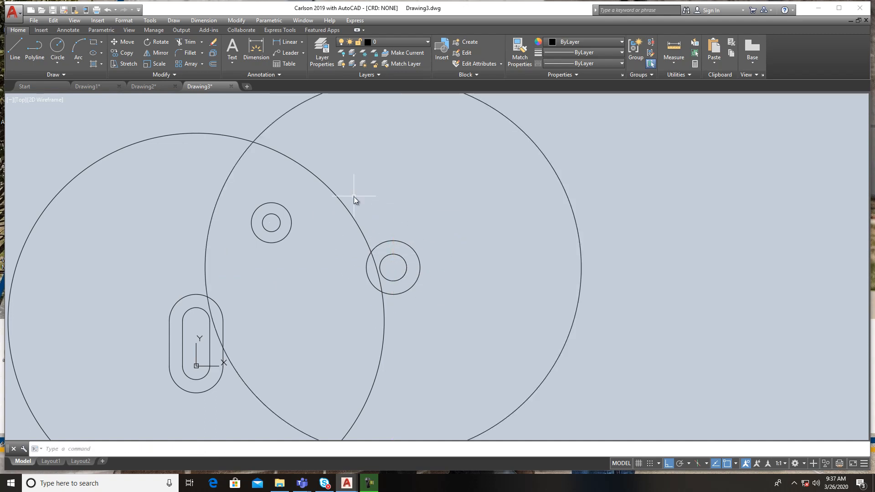
Step: Draw a circle with a radius of 6 centred on the lower intersection of the two 5.25 radius circles
{"action": "scroll", "coordinate": [315, 178], "scroll_direction": "down", "scroll_amount": 2}
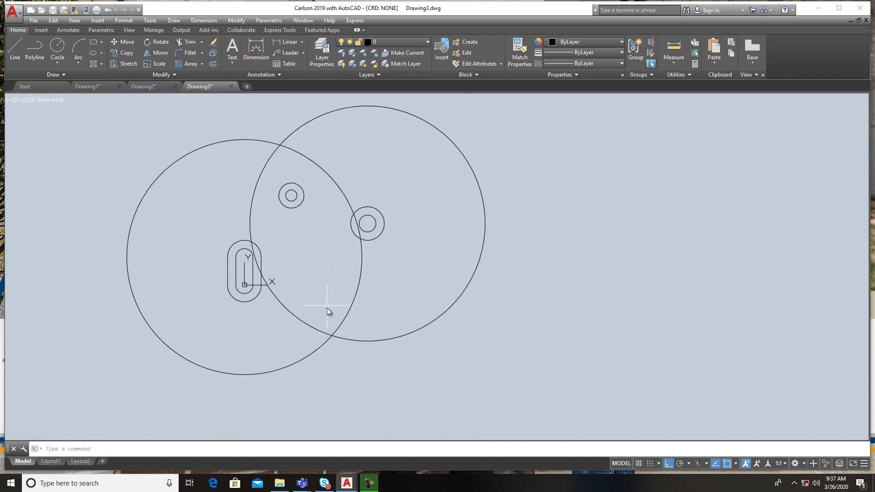
{"action": "left_click", "coordinate": [58, 48]}
{"action": "left_click", "coordinate": [332, 337]}
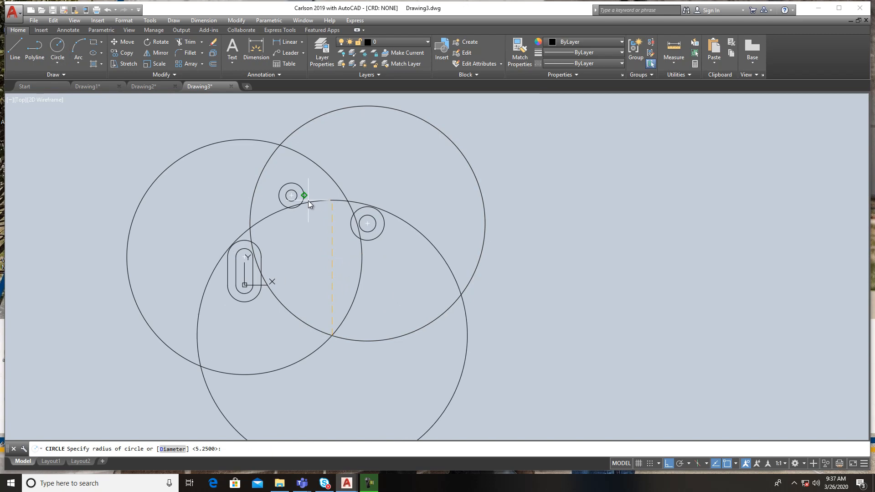
{"action": "type", "text": "6"}
{"action": "key", "text": "Return"}
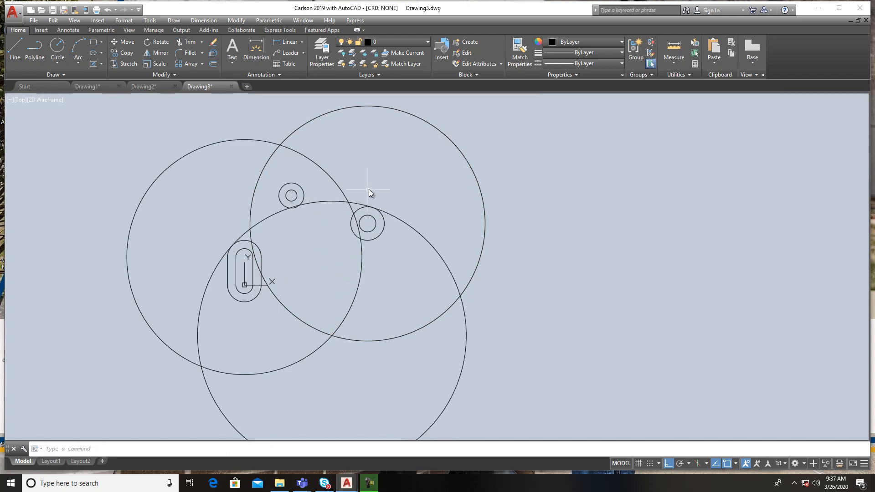
Step: Delete the two 5.25 radius construction circles
{"action": "scroll", "coordinate": [242, 247], "scroll_direction": "up", "scroll_amount": 2}
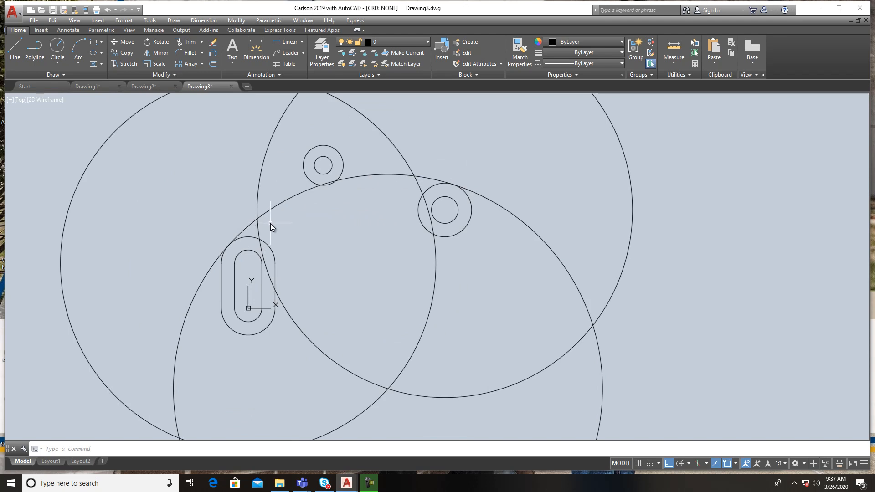
{"action": "scroll", "coordinate": [374, 233], "scroll_direction": "down", "scroll_amount": 2}
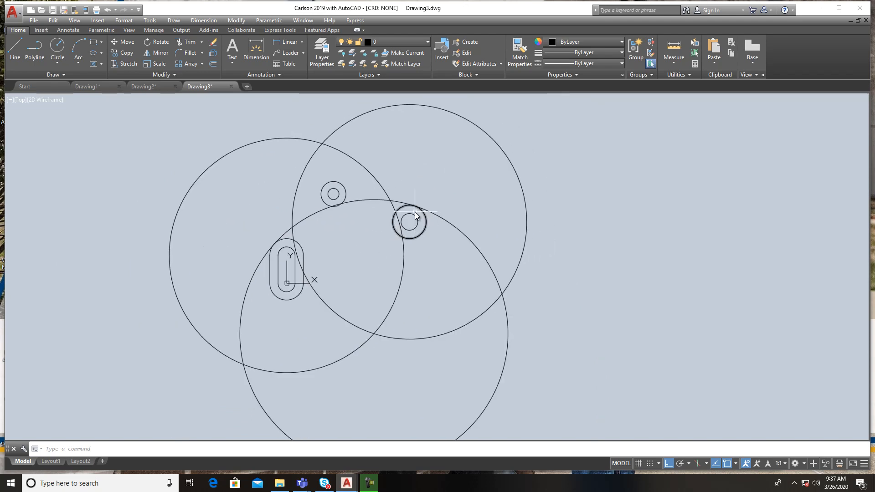
{"action": "left_click", "coordinate": [364, 139]}
{"action": "left_click", "coordinate": [263, 128]}
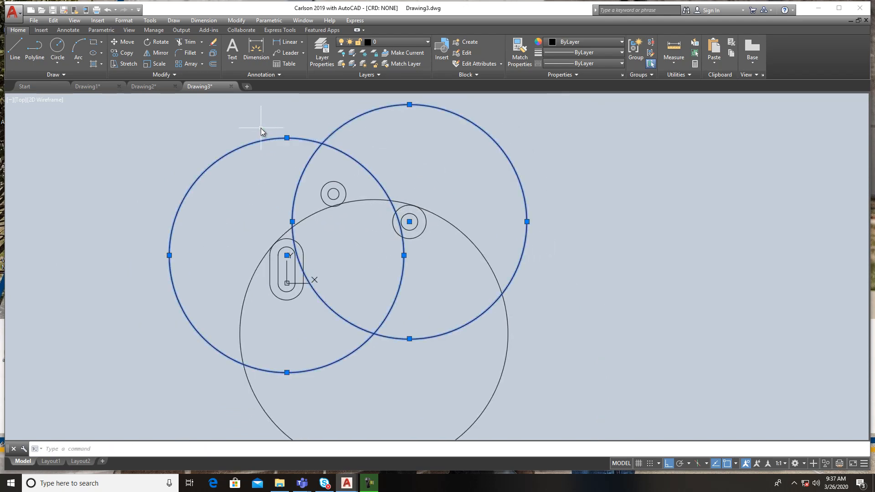
{"action": "key", "text": "Delete"}
Step: Trim the radius 6 circle, keeping only the upper arc between the slot and the .75 radius circle
{"action": "left_click", "coordinate": [188, 42]}
{"action": "key", "text": "Return"}
{"action": "left_click", "coordinate": [491, 258]}
{"action": "key", "text": "Return"}
Step: Offset the .56 radius circle outward to make a construction circle for the fillet centres
{"action": "scroll", "coordinate": [319, 215], "scroll_direction": "up", "scroll_amount": 2}
{"action": "scroll", "coordinate": [377, 239], "scroll_direction": "up", "scroll_amount": 2}
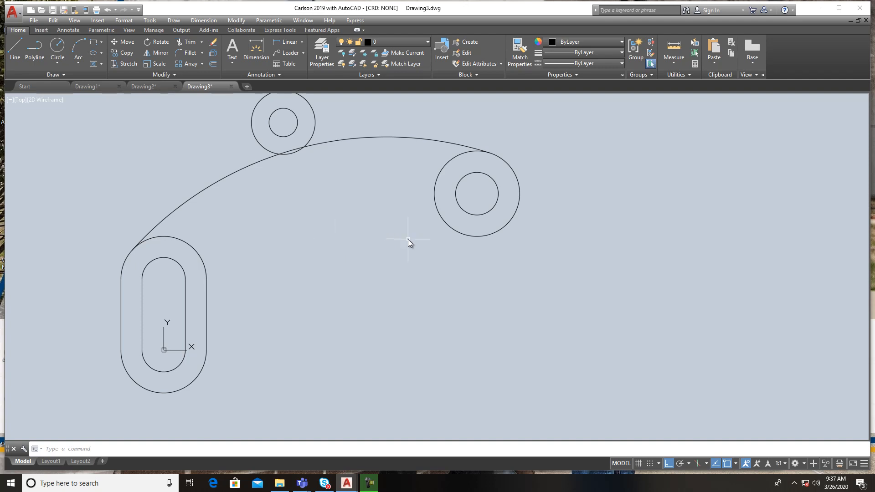
{"action": "middle_click_drag", "start_coordinate": [299, 175], "coordinate": [293, 206]}
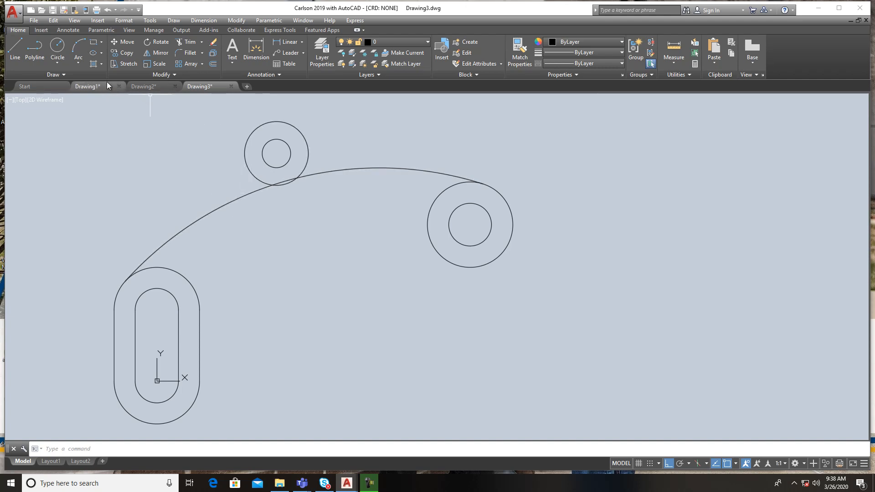
{"action": "mouse_move", "coordinate": [106, 84]}
{"action": "mouse_move", "coordinate": [307, 224]}
{"action": "middle_mouse_down"}
{"action": "mouse_move", "coordinate": [289, 263]}
{"action": "mouse_move", "coordinate": [242, 219]}
{"action": "middle_mouse_up"}
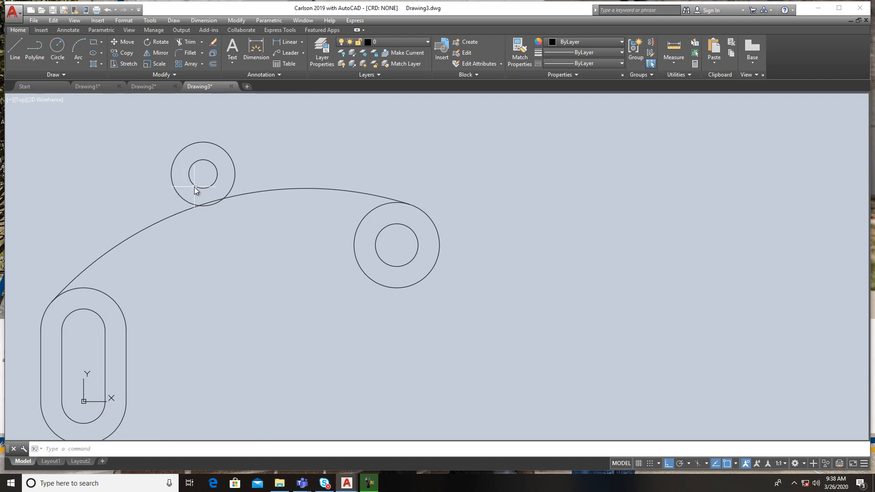
{"action": "left_click", "coordinate": [212, 65]}
{"action": "type", "text": ".25"}
{"action": "key", "text": "Return"}
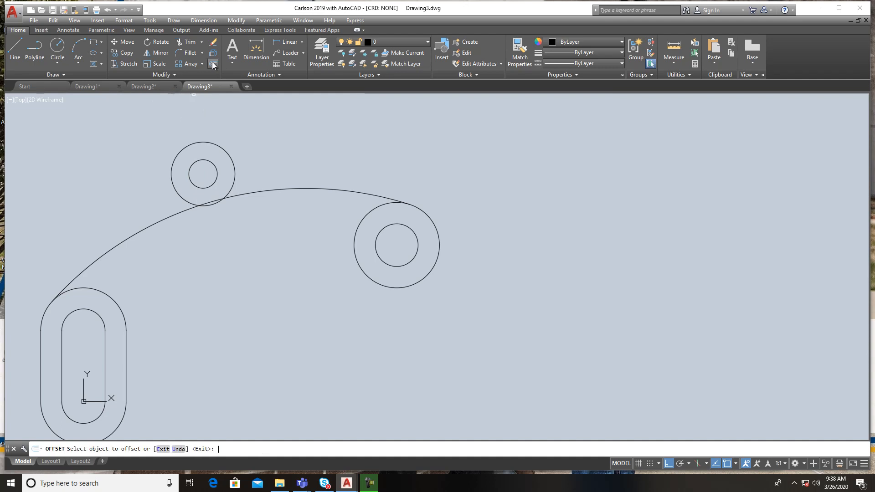
{"action": "left_click", "coordinate": [171, 175]}
{"action": "left_click", "coordinate": [141, 189]}
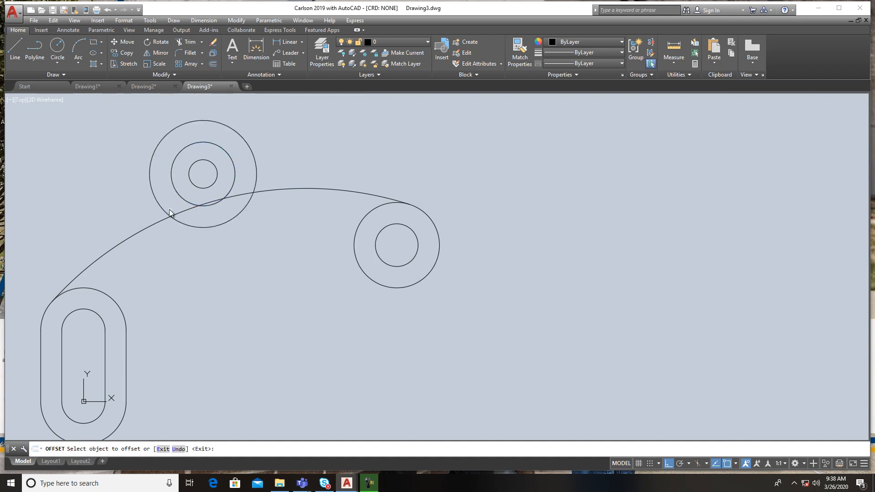
{"action": "key", "text": "Escape"}
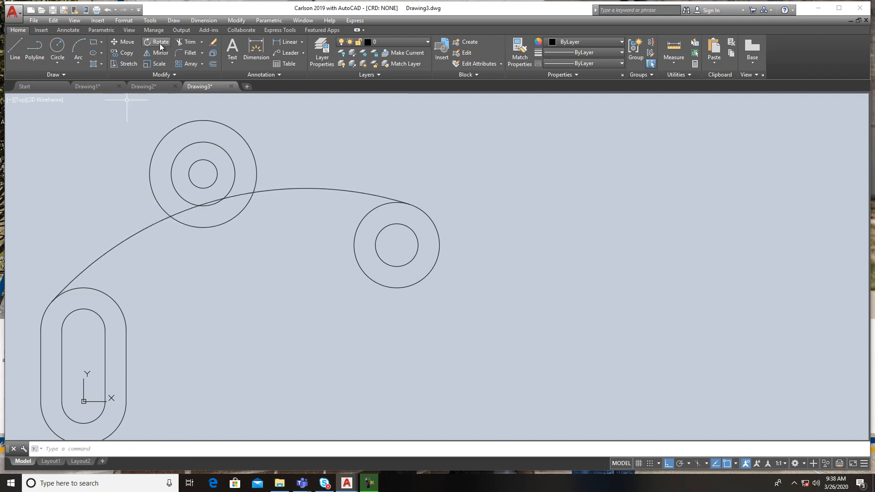
Step: Offset the radius 6 arc outward by the same distance as the offset circle
{"action": "left_click", "coordinate": [212, 63]}
{"action": "key", "text": "Return"}
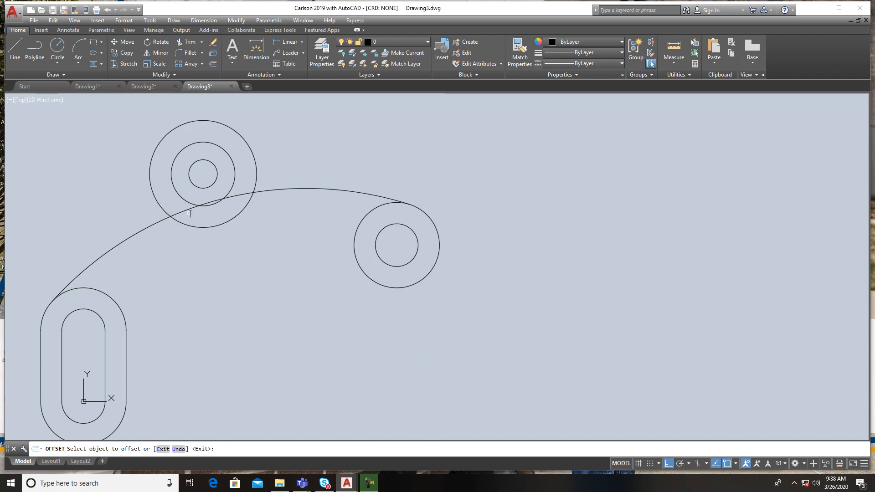
{"action": "left_click", "coordinate": [161, 222]}
{"action": "left_click", "coordinate": [137, 189]}
{"action": "key", "text": "Return"}
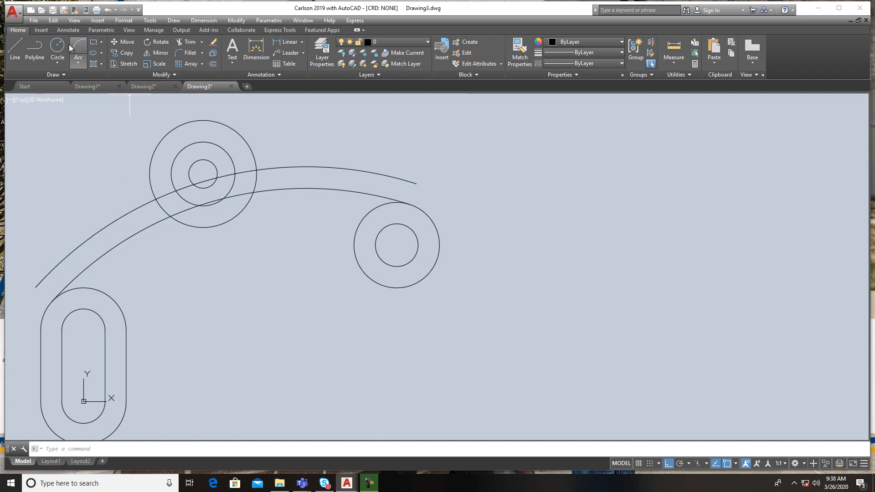
Step: Draw a circle with a radius of .38 centred on the left intersection of the offset circle and offset arc
{"action": "left_click", "coordinate": [55, 45]}
{"action": "left_click", "coordinate": [157, 199]}
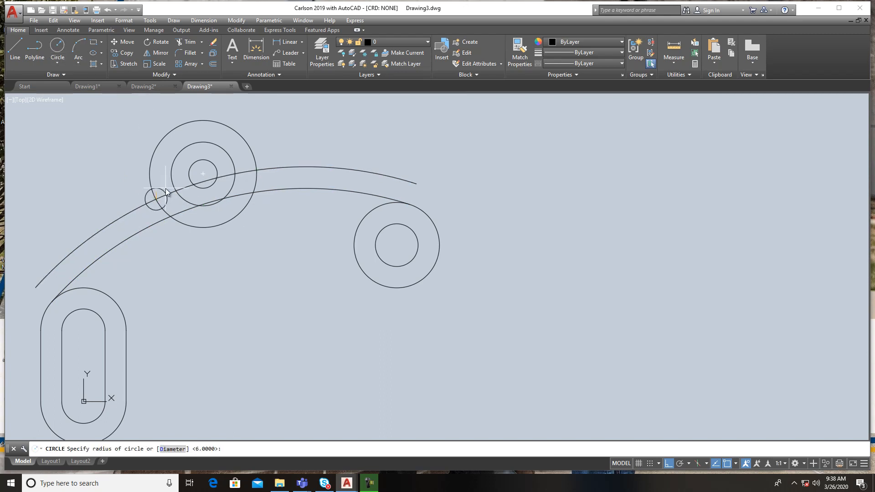
{"action": "type", "text": ".38"}
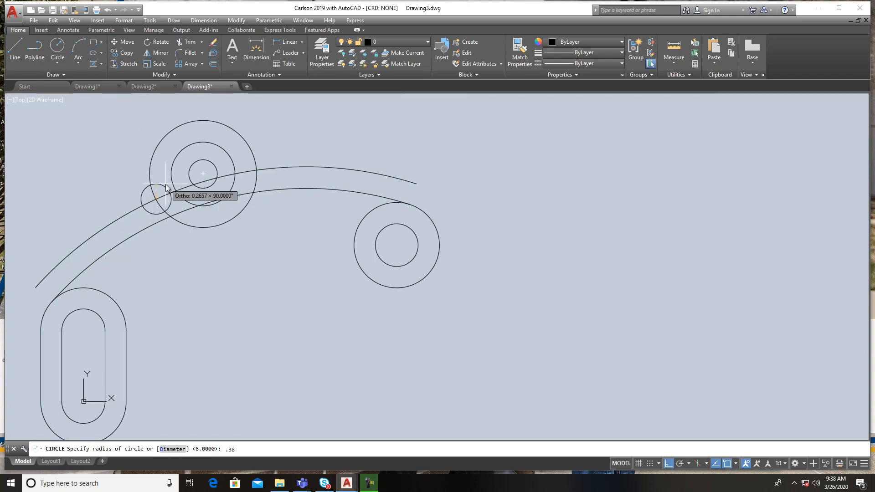
{"action": "key", "text": "Return"}
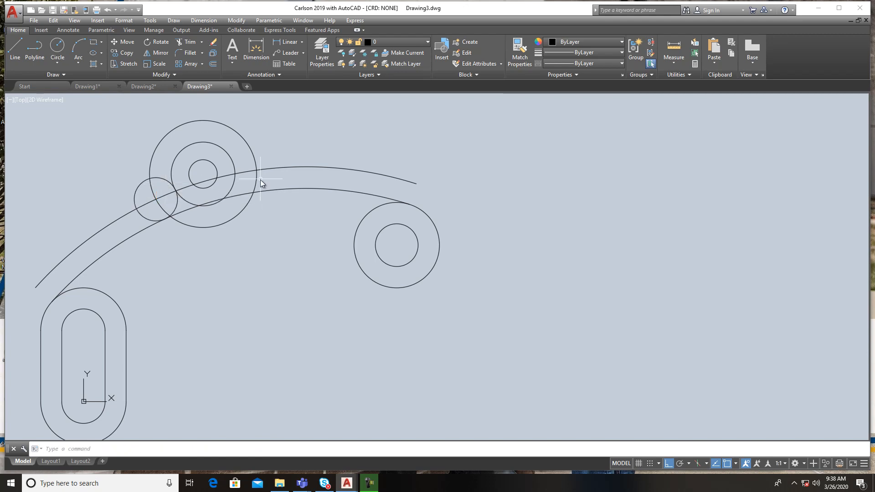
Step: Draw another .38 radius circle centred on the right intersection of the offset circle and offset arc
{"action": "key", "text": "Return"}
{"action": "left_click", "coordinate": [259, 173]}
{"action": "type", "text": ".3"}
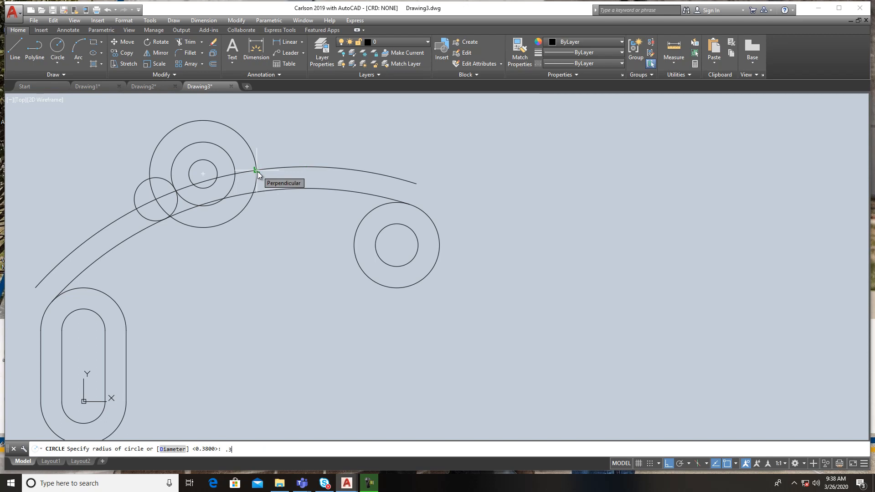
{"action": "key", "text": "Return"}
Step: Delete the offset construction circle and the offset construction arc
{"action": "left_click", "coordinate": [199, 124]}
{"action": "left_click", "coordinate": [103, 230]}
{"action": "key", "text": "Delete"}
Step: Trim the two .38 radius circles down to fillets between the upper outer circle and the radius 6 arc
{"action": "left_click", "coordinate": [186, 45]}
{"action": "key", "text": "Return"}
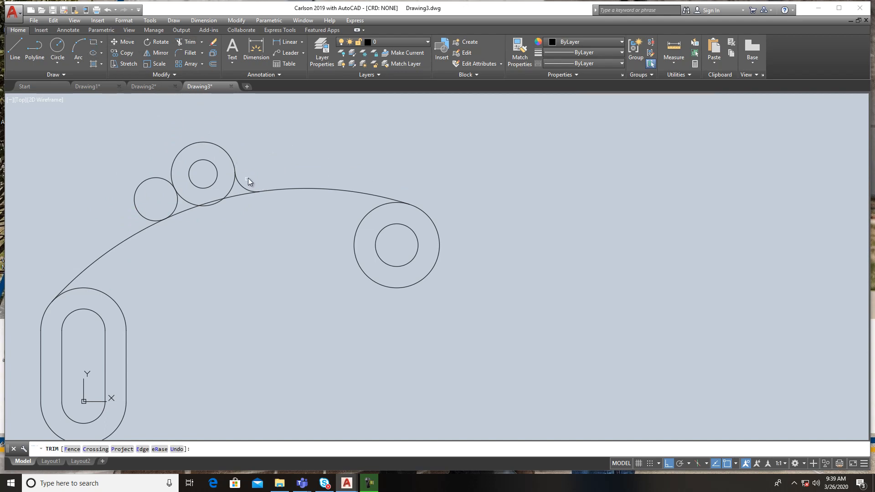
{"action": "left_click", "coordinate": [230, 192]}
{"action": "key", "text": "Escape"}
{"action": "left_click", "coordinate": [188, 202]}
{"action": "key", "text": "Escape"}
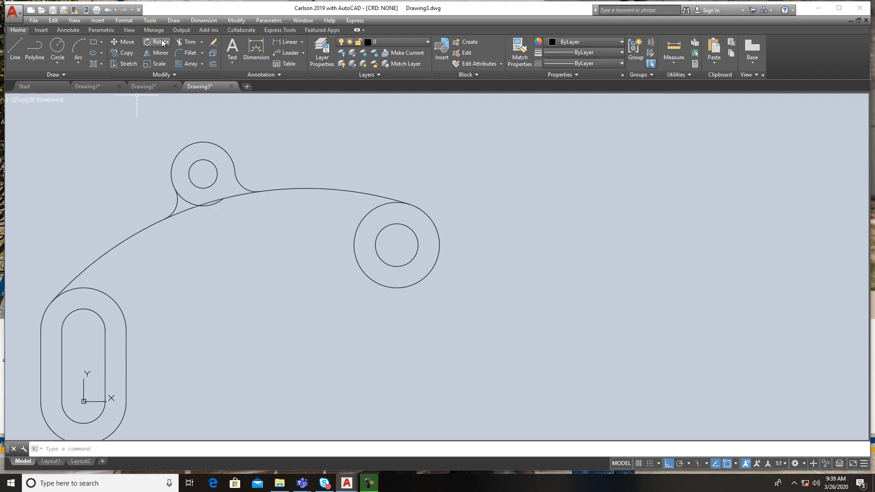
Step: Trim away the rest of the upper outer circle's lower portion and the radius 6 arc between the two fillets
{"action": "left_click", "coordinate": [189, 42]}
{"action": "left_click", "coordinate": [217, 205]}
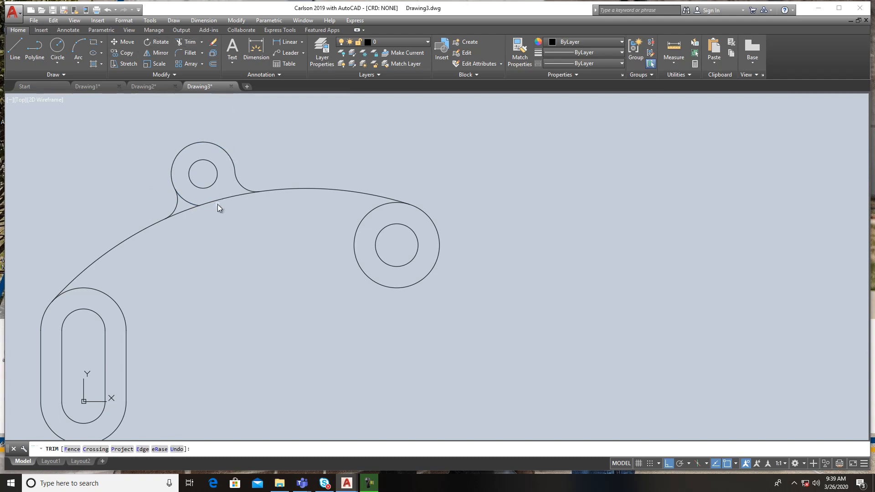
{"action": "left_click", "coordinate": [216, 212]}
{"action": "scroll", "coordinate": [295, 127], "scroll_direction": "down", "scroll_amount": 2}
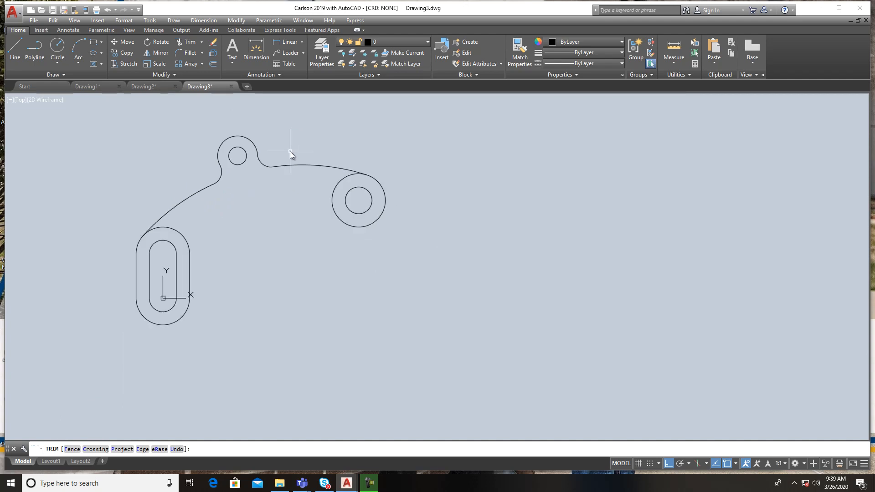
{"action": "key", "text": "Escape"}
{"action": "scroll", "coordinate": [322, 217], "scroll_direction": "up", "scroll_amount": 2}
{"action": "middle_click_drag", "start_coordinate": [321, 218], "coordinate": [297, 227]}
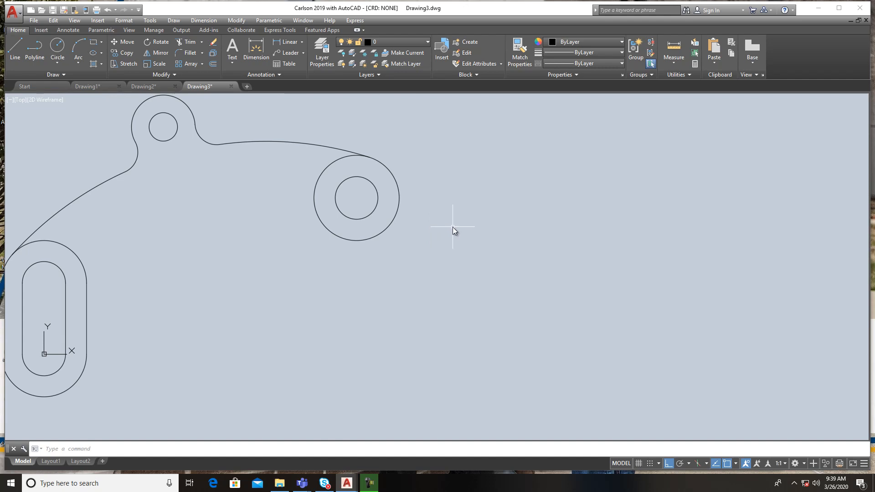
Step: Draw a construction circle with a radius of 1.75 centred on the right pair of concentric circles
{"action": "left_click", "coordinate": [57, 50]}
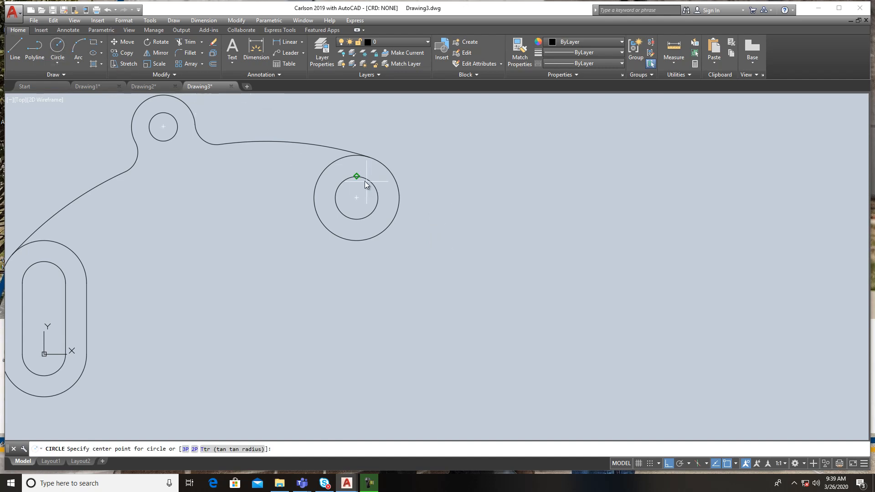
{"action": "left_click", "coordinate": [356, 198]}
{"action": "type", "text": "1.75"}
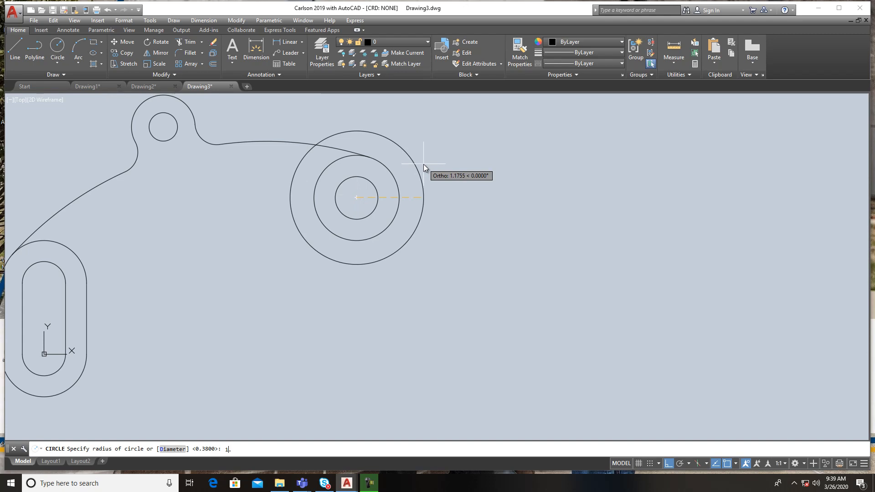
{"action": "key", "text": "Return"}
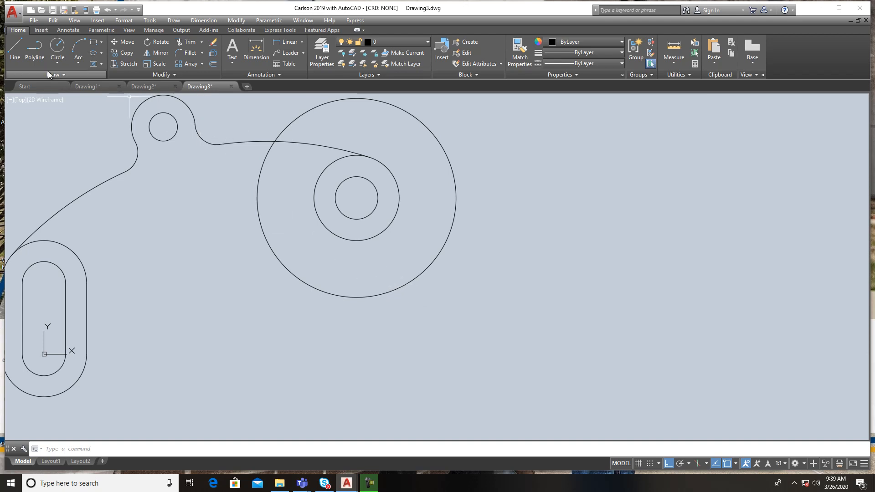
Step: Draw a horizontal construction line from the right concentric circles' centre leftward past the 1.75 radius circle
{"action": "left_click", "coordinate": [15, 48]}
{"action": "left_click", "coordinate": [357, 199]}
{"action": "left_click", "coordinate": [196, 189]}
{"action": "key", "text": "Return"}
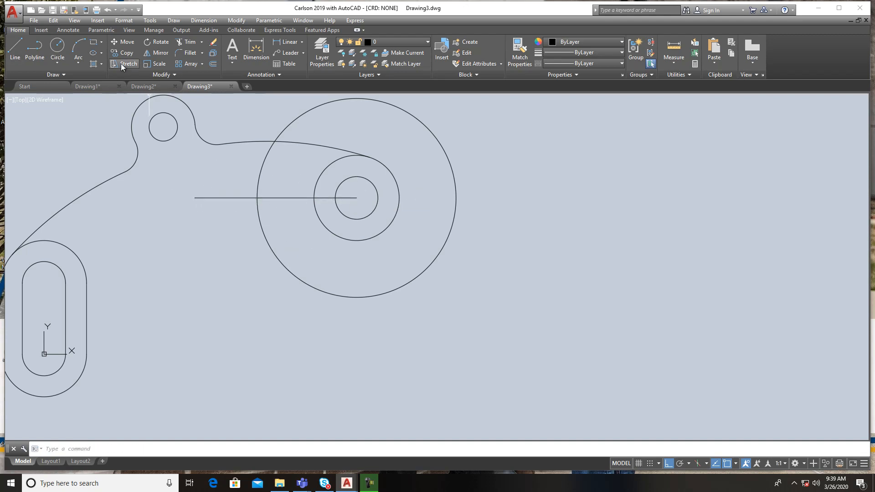
Step: Offset the horizontal construction line downward so that it crosses the lower left part of the 1.75 radius circle
{"action": "left_click", "coordinate": [214, 63]}
{"action": "type", "text": "1"}
{"action": "key", "text": "Return"}
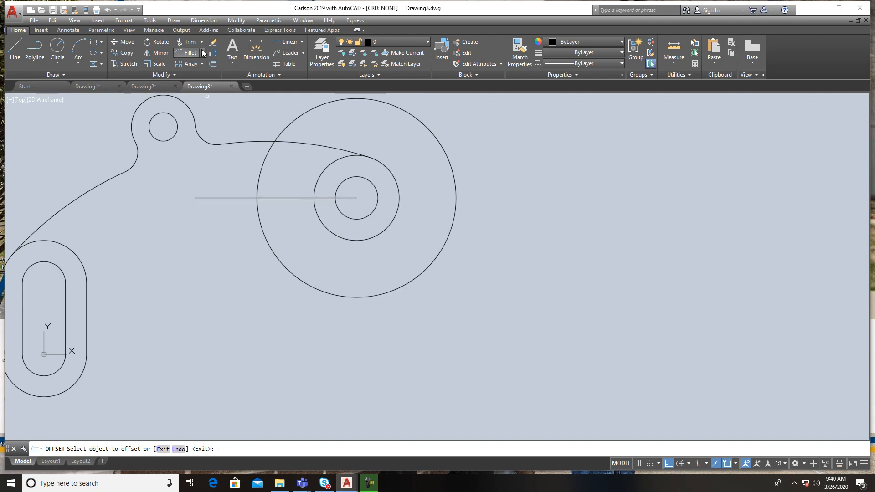
{"action": "left_click", "coordinate": [213, 64]}
{"action": "type", "text": ".375"}
{"action": "key", "text": "Return"}
{"action": "left_click", "coordinate": [300, 198]}
{"action": "left_click", "coordinate": [298, 212]}
{"action": "key", "text": "Return"}
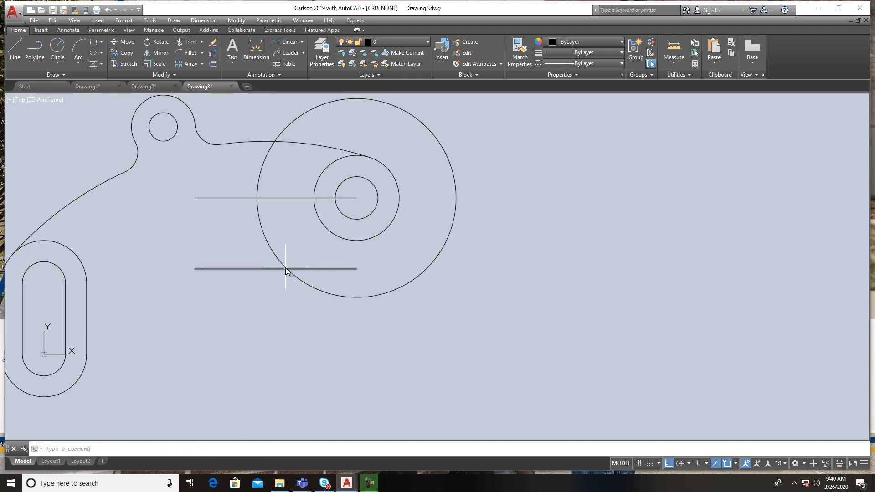
Step: Draw a circle with a radius of 1 centred where the offset line crosses the 1.75 radius circle
{"action": "left_click", "coordinate": [57, 48]}
{"action": "left_click", "coordinate": [286, 269]}
{"action": "type", "text": "1"}
{"action": "key", "text": "Return"}
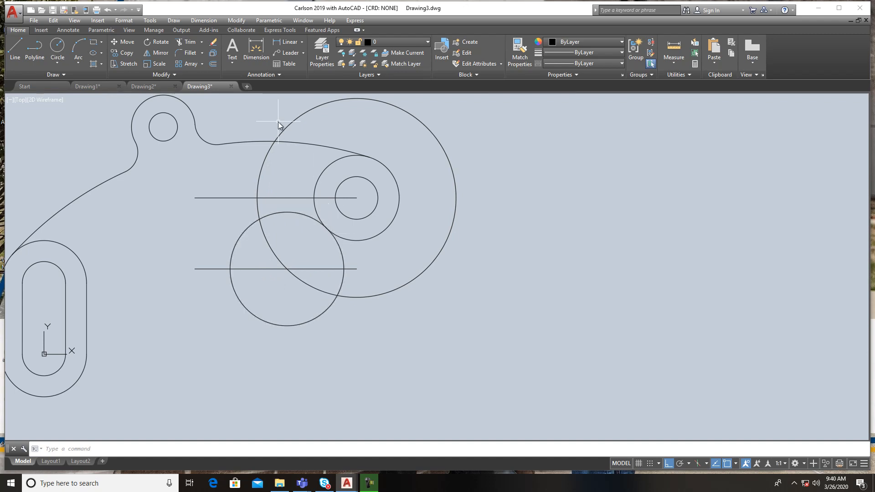
Step: Delete the 1.75 radius construction circle and both horizontal construction lines
{"action": "left_click", "coordinate": [447, 139]}
{"action": "left_click", "coordinate": [438, 146]}
{"action": "left_click", "coordinate": [245, 192]}
{"action": "left_click", "coordinate": [275, 202]}
{"action": "left_click", "coordinate": [203, 287]}
{"action": "left_click", "coordinate": [186, 251]}
{"action": "key", "text": "Delete"}
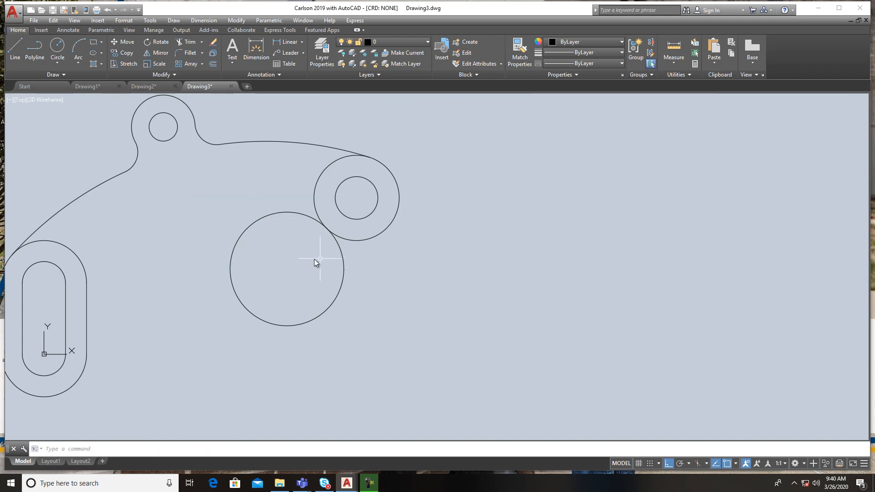
Step: Draw a construction circle with a radius of 4.95 centred on the slot's lower arc centre
{"action": "middle_click_drag", "start_coordinate": [260, 311], "coordinate": [356, 297]}
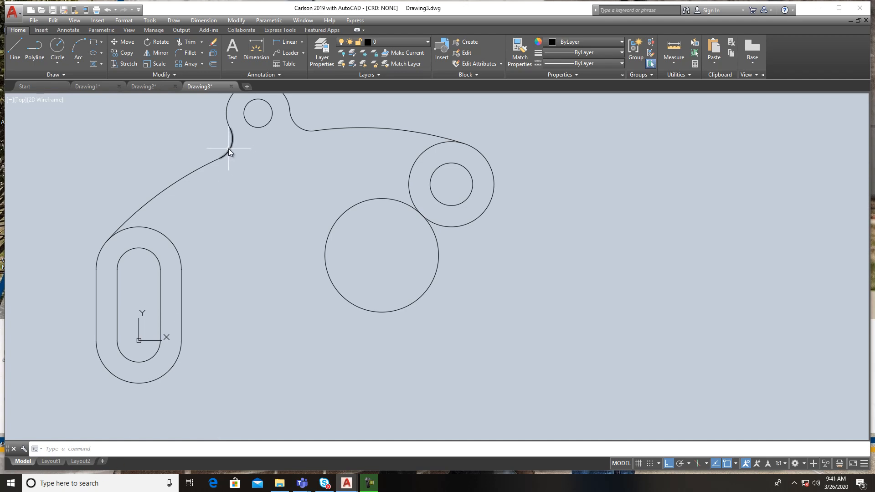
{"action": "left_click", "coordinate": [58, 46]}
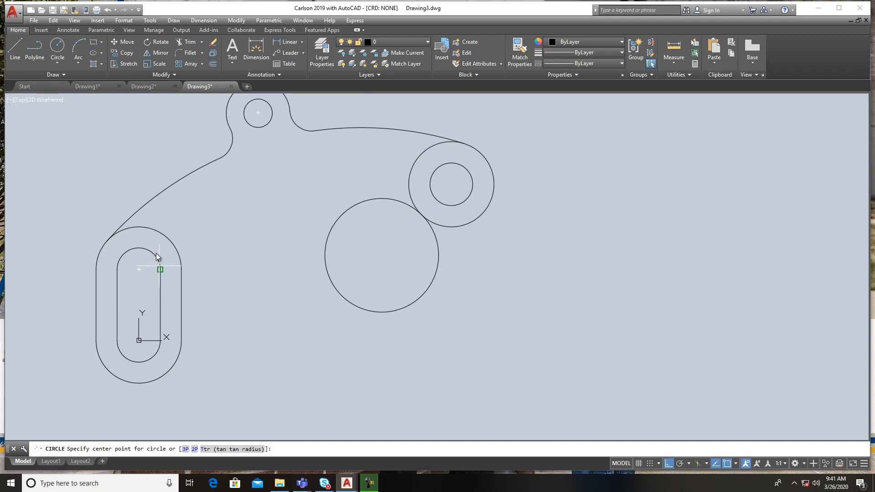
{"action": "left_click", "coordinate": [139, 340]}
{"action": "type", "text": "4.95"}
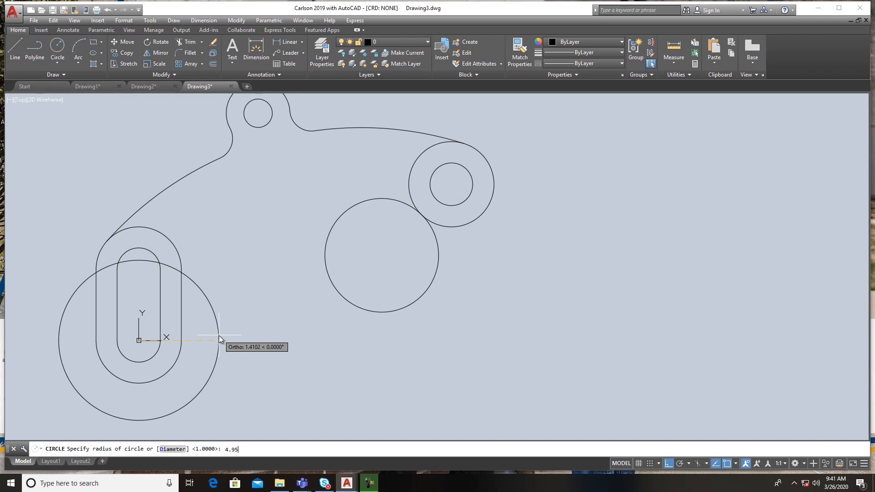
{"action": "key", "text": "Return"}
{"action": "scroll", "coordinate": [280, 345], "scroll_direction": "up", "scroll_amount": 5}
{"action": "scroll", "coordinate": [284, 338], "scroll_direction": "down", "scroll_amount": 5}
{"action": "scroll", "coordinate": [284, 338], "scroll_direction": "down", "scroll_amount": 4}
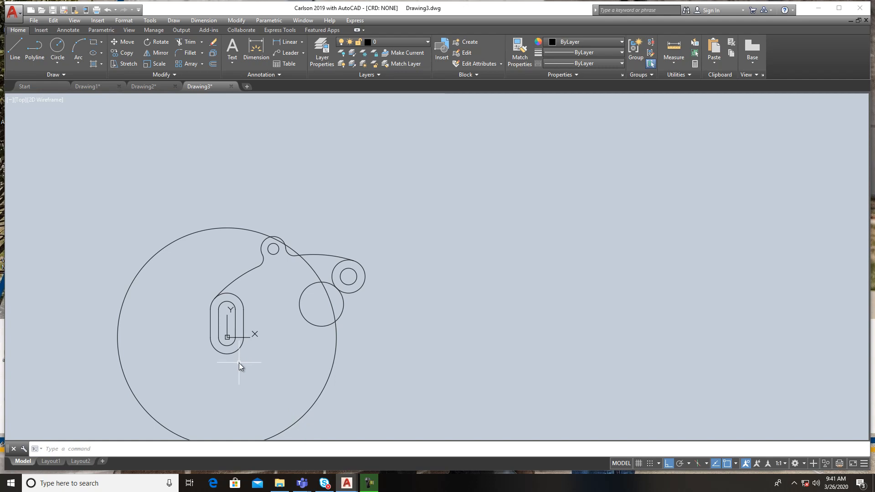
{"action": "scroll", "coordinate": [265, 340], "scroll_direction": "up", "scroll_amount": 2}
{"action": "middle_click_drag", "start_coordinate": [271, 321], "coordinate": [188, 318]}
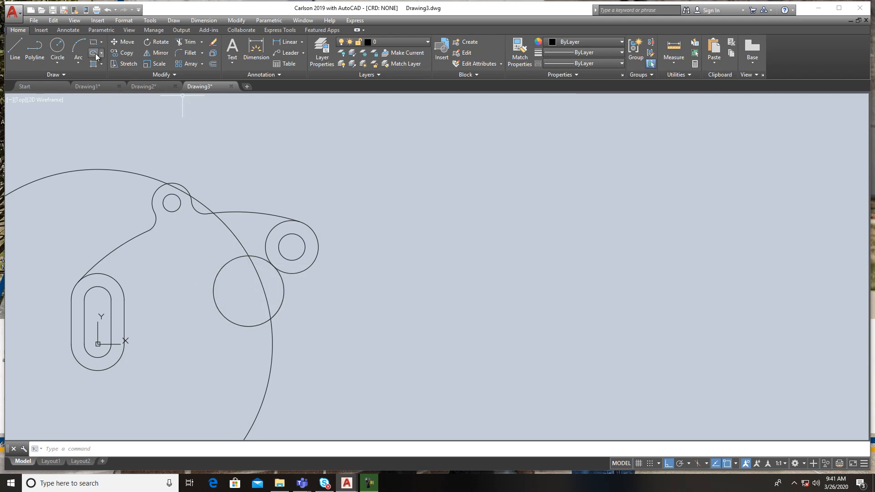
Step: Draw a construction circle with a radius of 3.2 centred on the radius 1 circle
{"action": "left_click", "coordinate": [58, 46]}
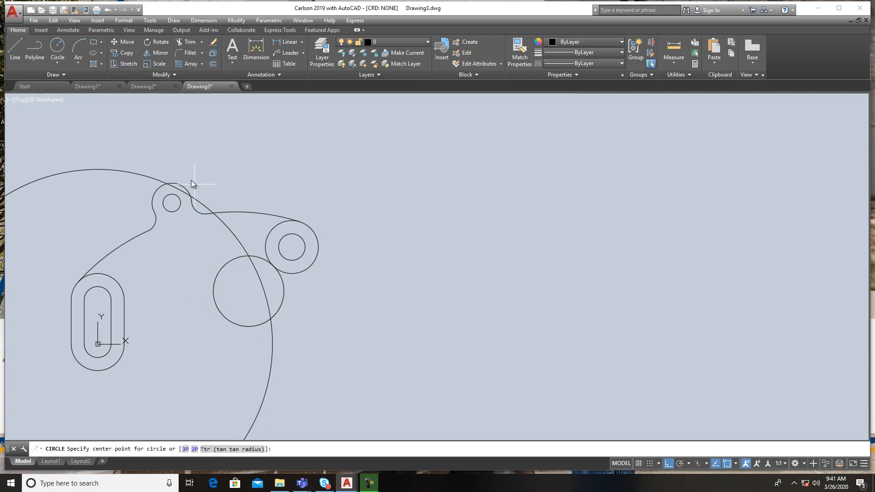
{"action": "left_click", "coordinate": [249, 291]}
{"action": "type", "text": "128"}
{"action": "key", "text": "Return"}
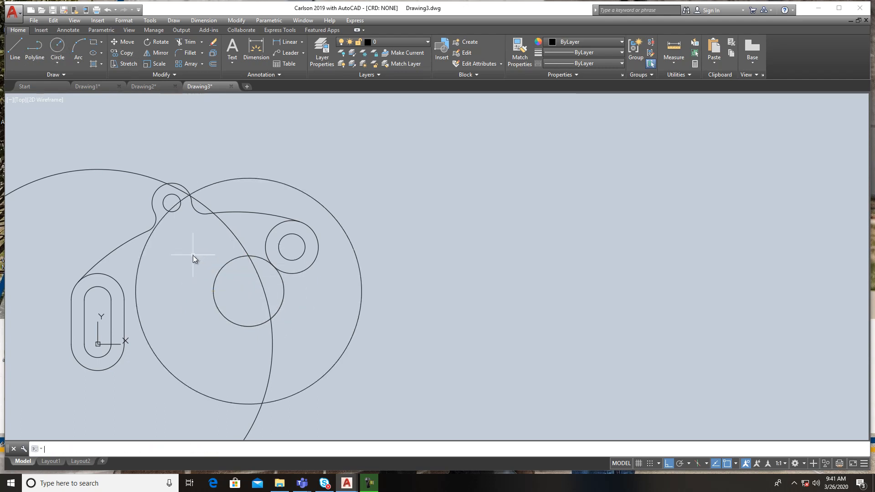
{"action": "scroll", "coordinate": [319, 373], "scroll_direction": "down", "scroll_amount": 1}
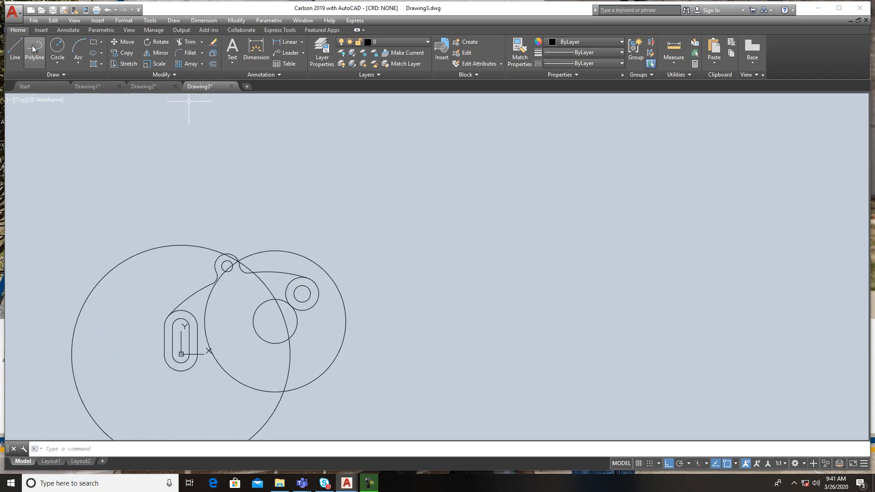
Step: Draw a circle with a radius of 4.2 centred on the lower intersection of the 4.95 and 3.2 radius circles
{"action": "left_click", "coordinate": [57, 46]}
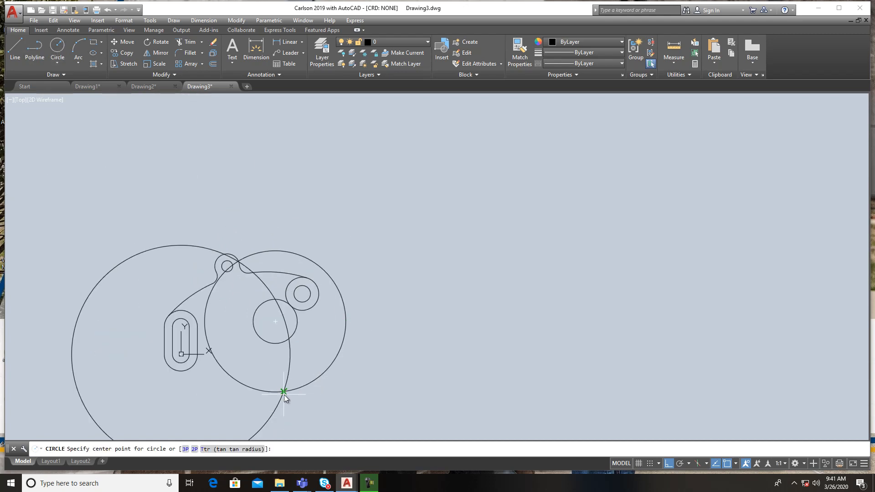
{"action": "scroll", "coordinate": [281, 396], "scroll_direction": "up", "scroll_amount": 5}
{"action": "left_click", "coordinate": [299, 357]}
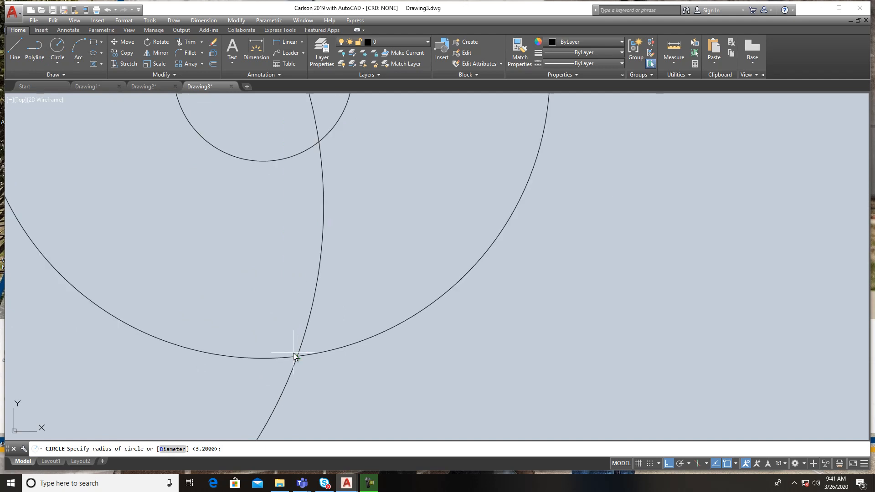
{"action": "scroll", "coordinate": [299, 357], "scroll_direction": "down", "scroll_amount": 5}
{"action": "type", "text": "4.2"}
{"action": "key", "text": "Return"}
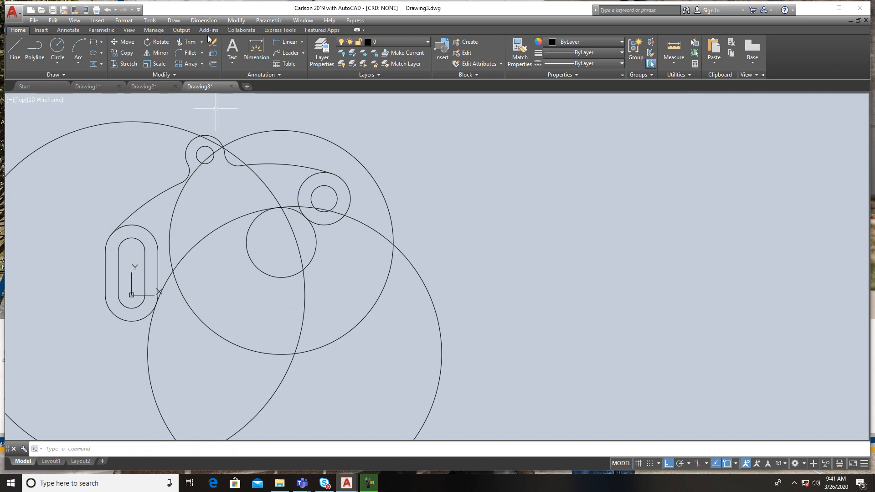
Step: Trim the 4.2 and 1 radius circles to leave tangent arcs joining the outer slot to the right outer circle
{"action": "left_click", "coordinate": [189, 42]}
{"action": "key", "text": "Return"}
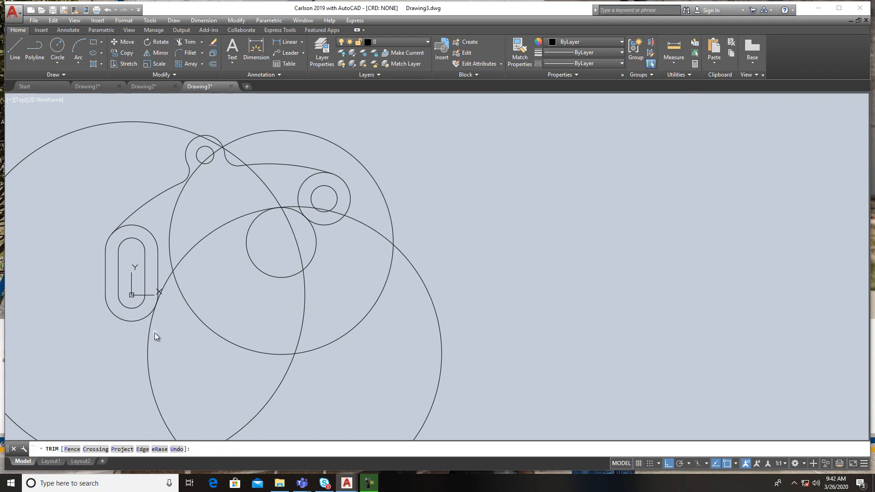
{"action": "left_click", "coordinate": [151, 329]}
{"action": "scroll", "coordinate": [300, 220], "scroll_direction": "up", "scroll_amount": 4}
{"action": "left_click", "coordinate": [201, 197]}
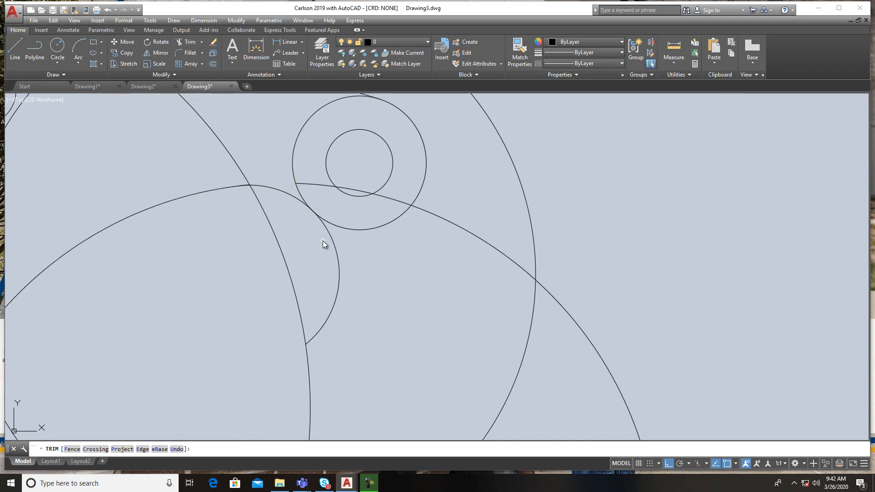
{"action": "left_click", "coordinate": [331, 241]}
{"action": "scroll", "coordinate": [365, 269], "scroll_direction": "down", "scroll_amount": 4}
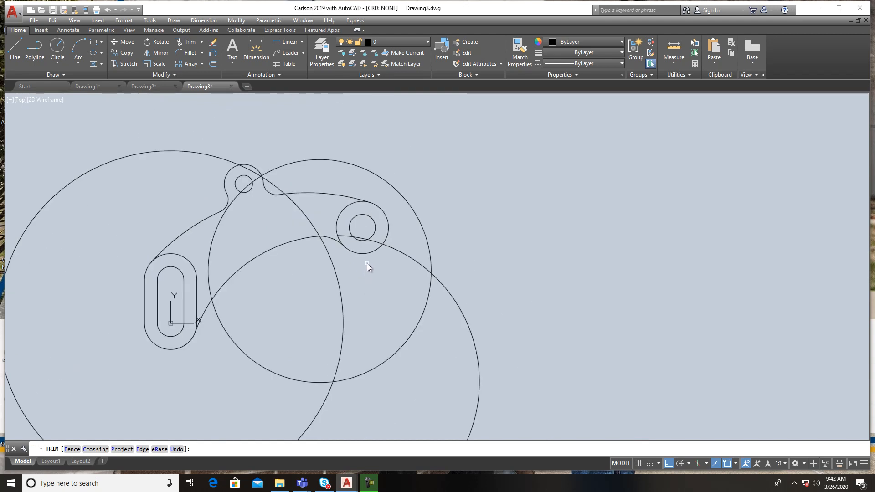
{"action": "key", "text": "Escape"}
Step: Delete the 4.95 and 3.2 radius construction circles and the leftover part of the 4.2 radius circle
{"action": "left_click_drag", "start_coordinate": [524, 333], "coordinate": [281, 279]}
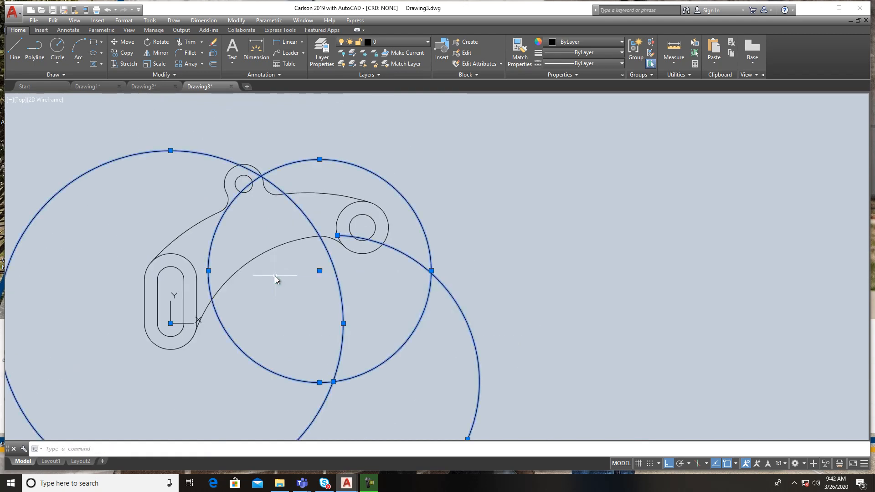
{"action": "key", "text": "Delete"}
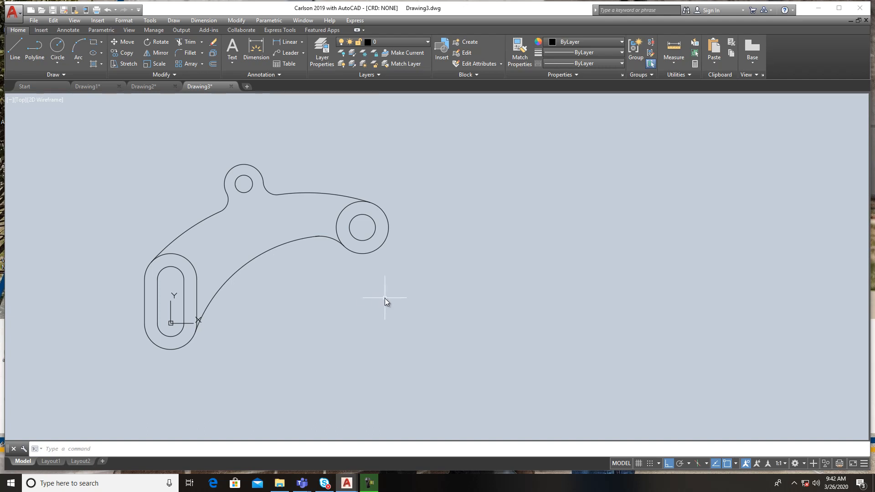
{"action": "mouse_move", "coordinate": [255, 310]}
{"action": "middle_mouse_down"}
{"action": "mouse_move", "coordinate": [271, 305]}
{"action": "mouse_move", "coordinate": [321, 343]}
{"action": "middle_mouse_up"}
{"action": "scroll", "coordinate": [274, 304], "scroll_direction": "up", "scroll_amount": 3}
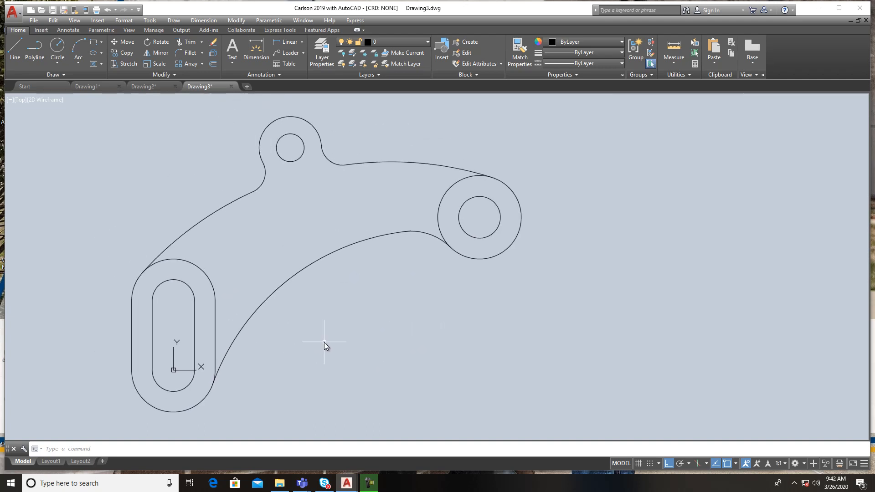